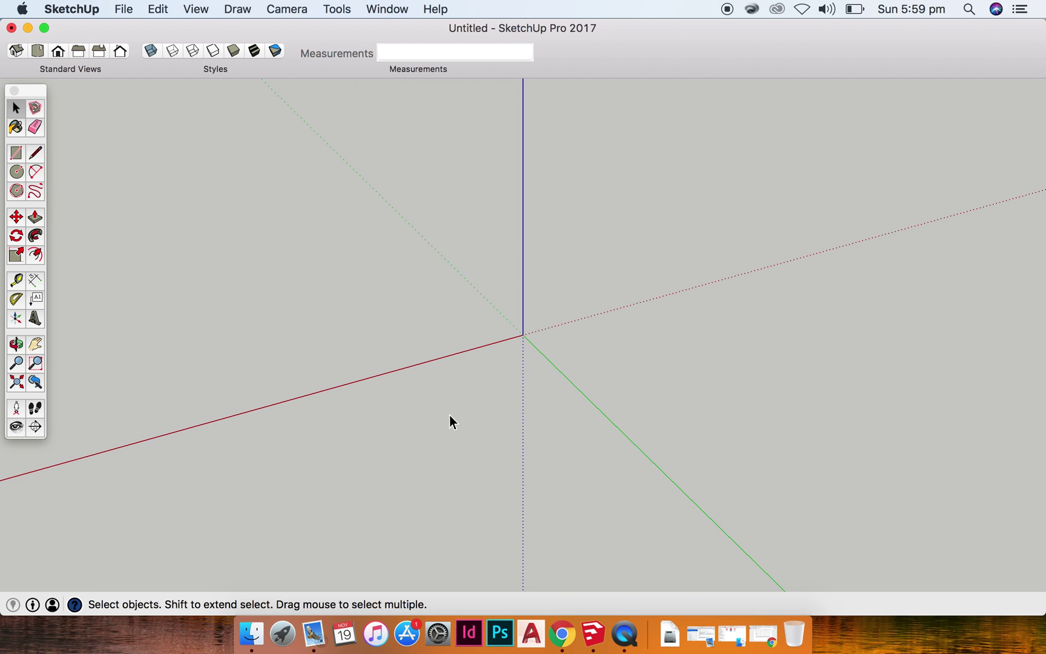
- Draw a floor rectangle at the origin and pull it up into a box
key("r")
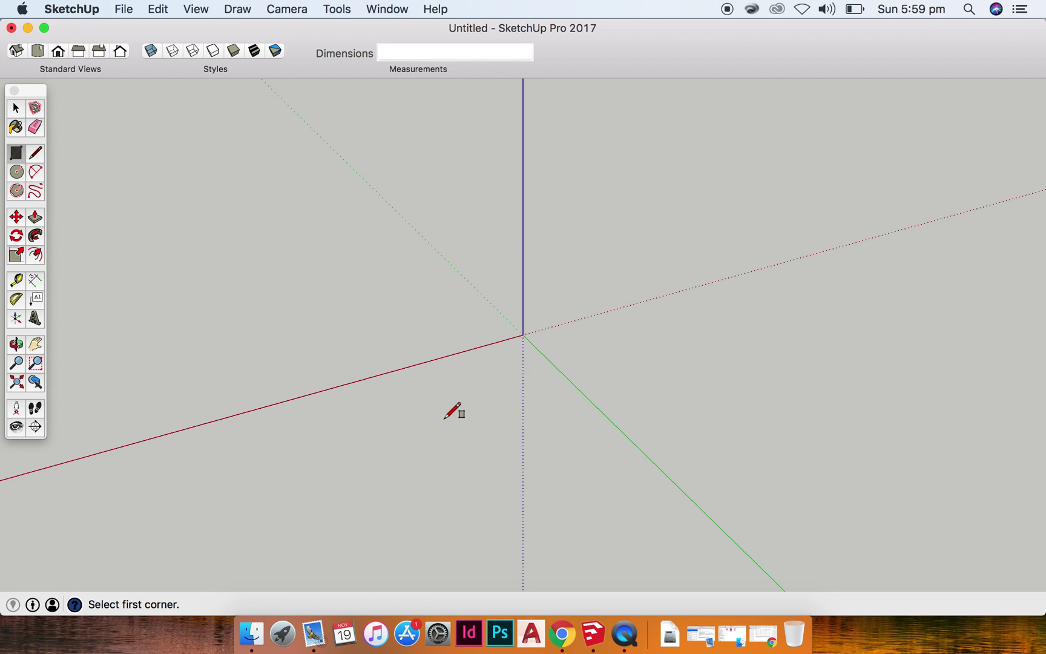
left_click(361, 412)
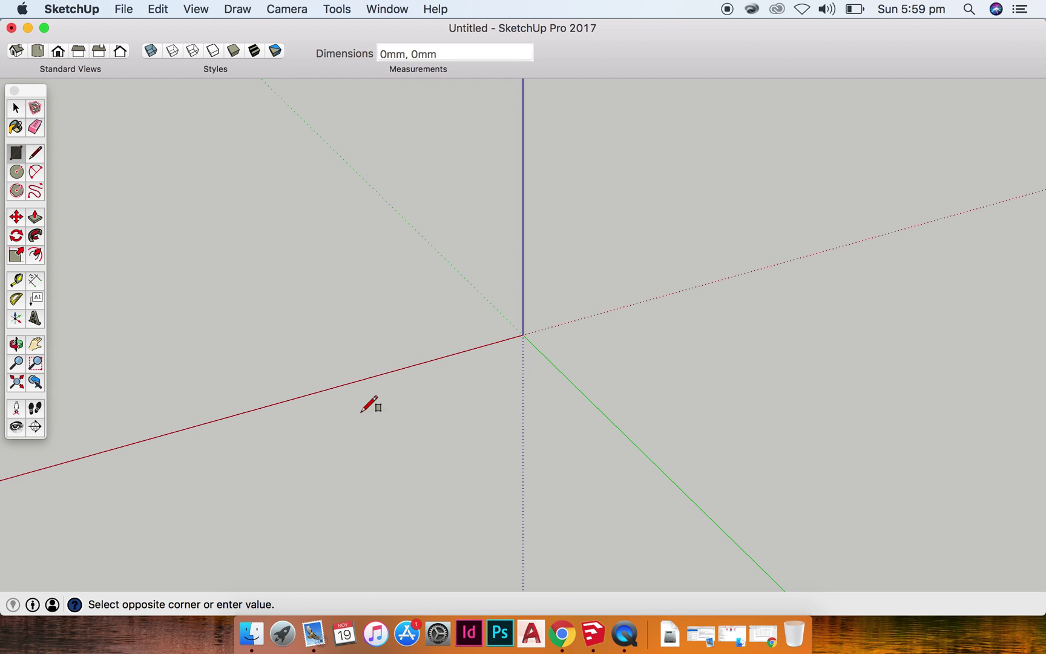
left_click(594, 441)
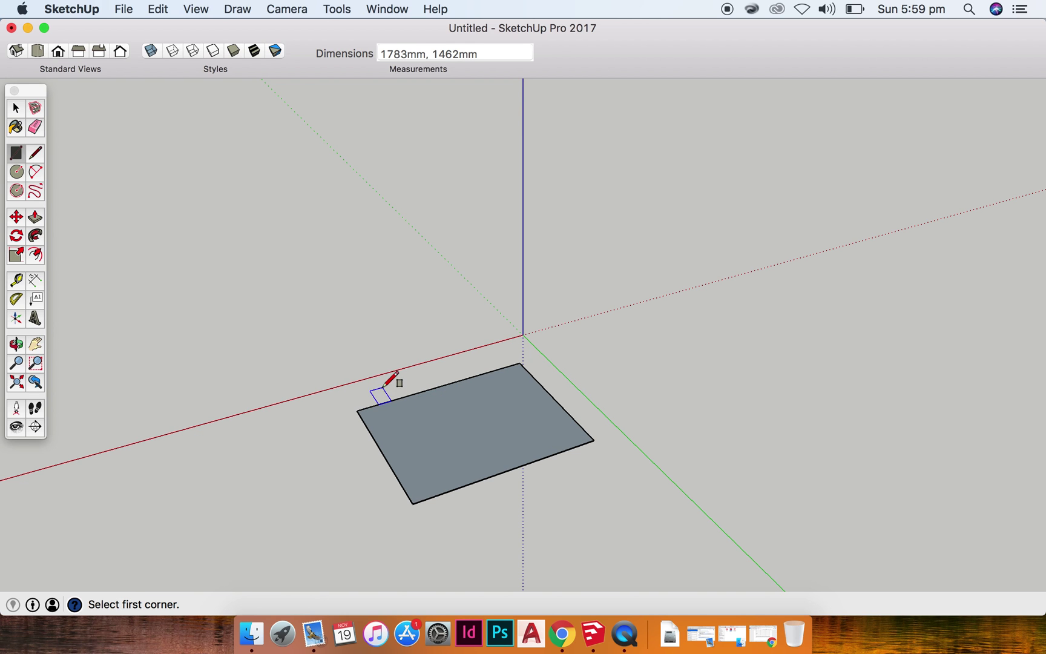
key("p")
left_click_drag(459, 442, 448, 357)
key("o")
key("space")
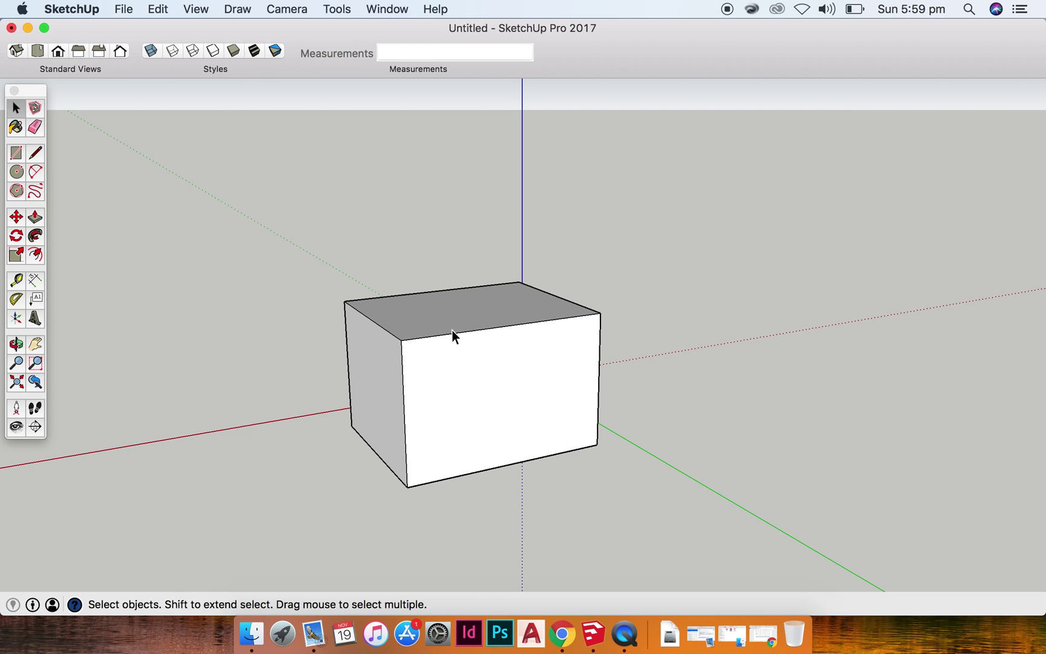
key("l")
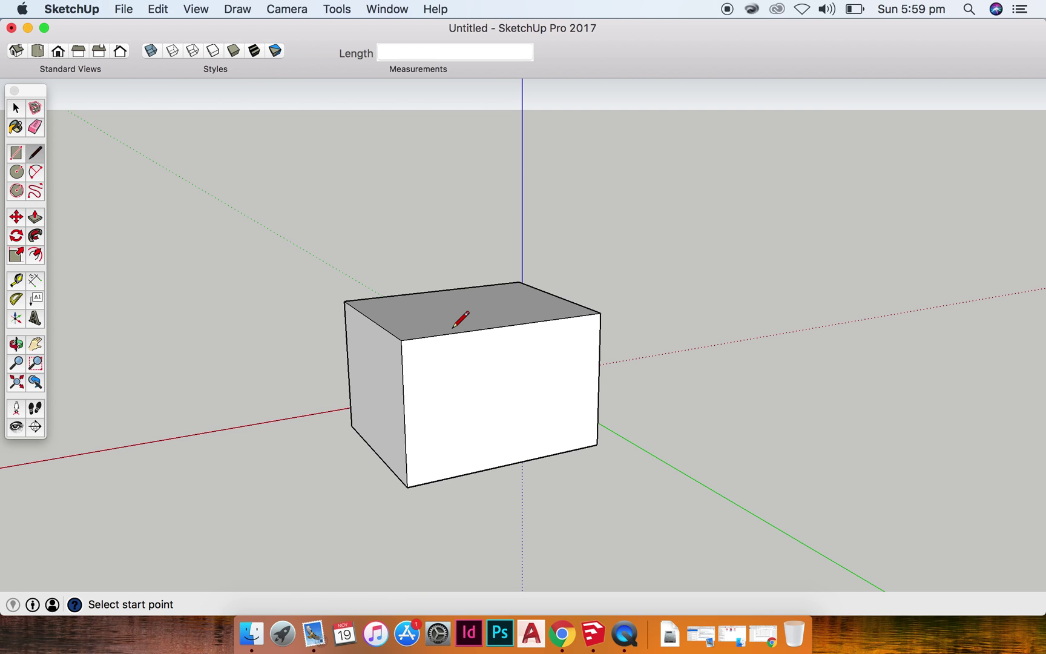
- Draw a triangular gable on the box's top edge, apex above the edge's midpoint
left_click(508, 325)
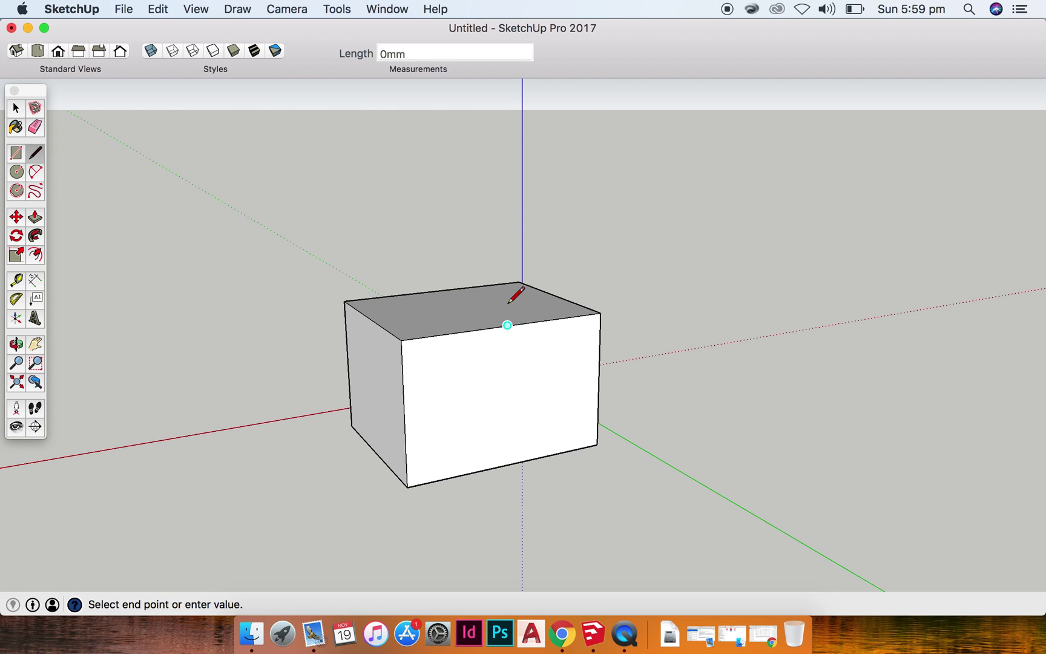
left_click(512, 201)
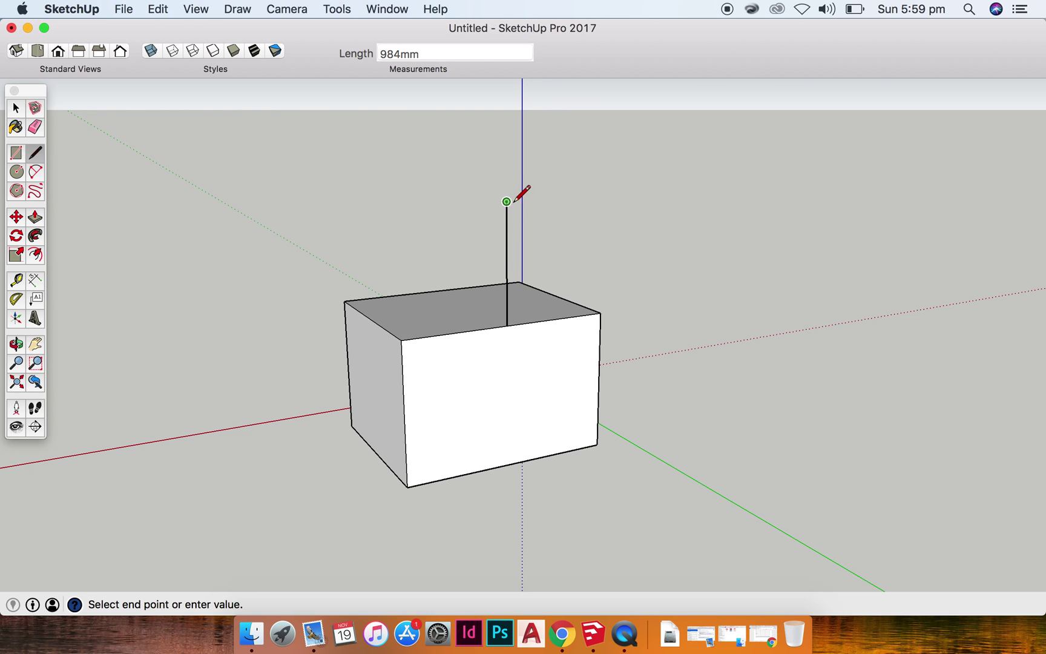
left_click(601, 313)
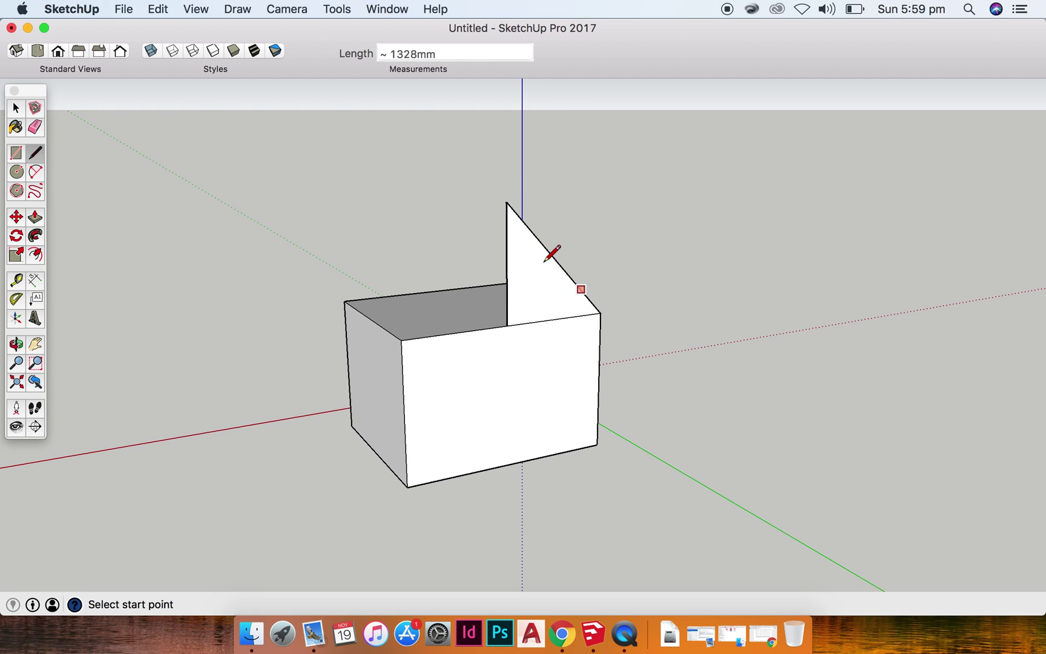
left_click(507, 202)
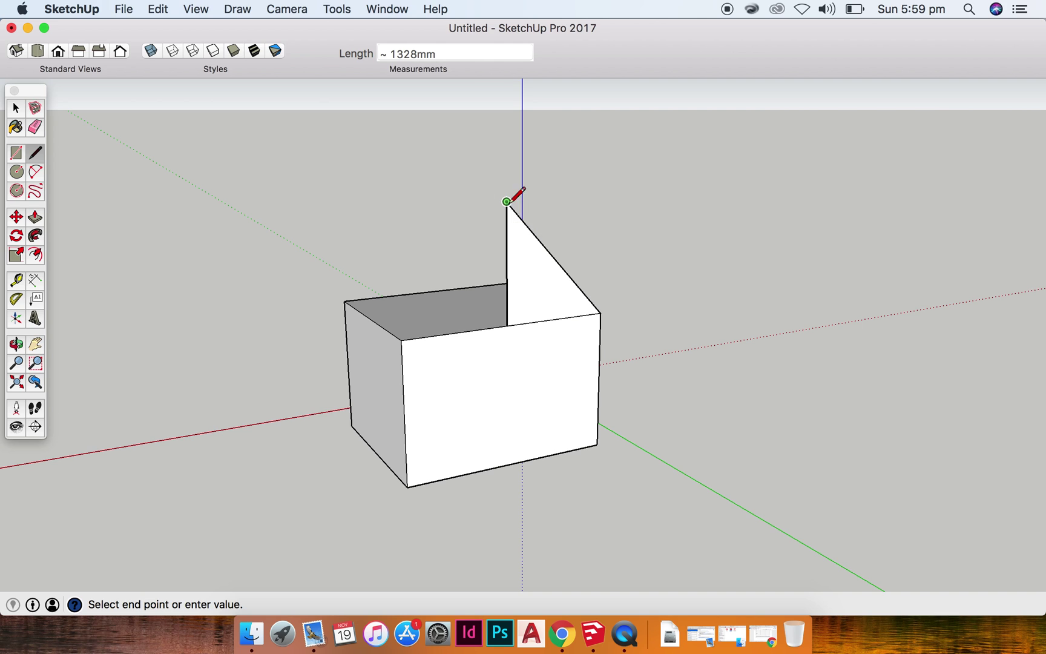
left_click(401, 339)
- Erase the gable's vertical centre edge and pull the gable back across the house's depth
key("space")
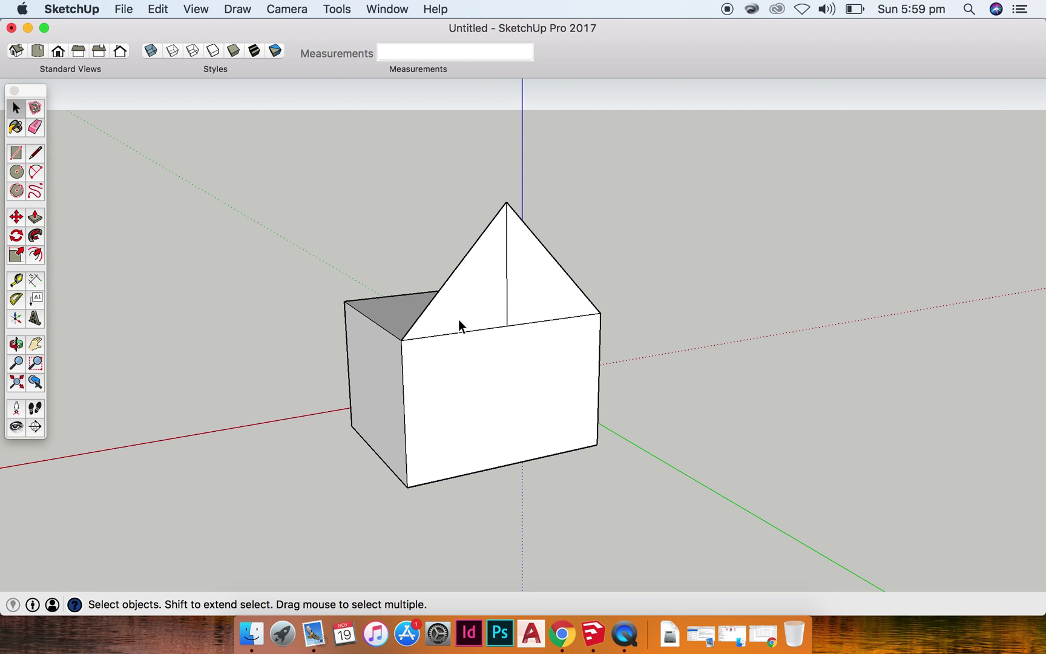
left_click(507, 311)
key("Delete")
key("p")
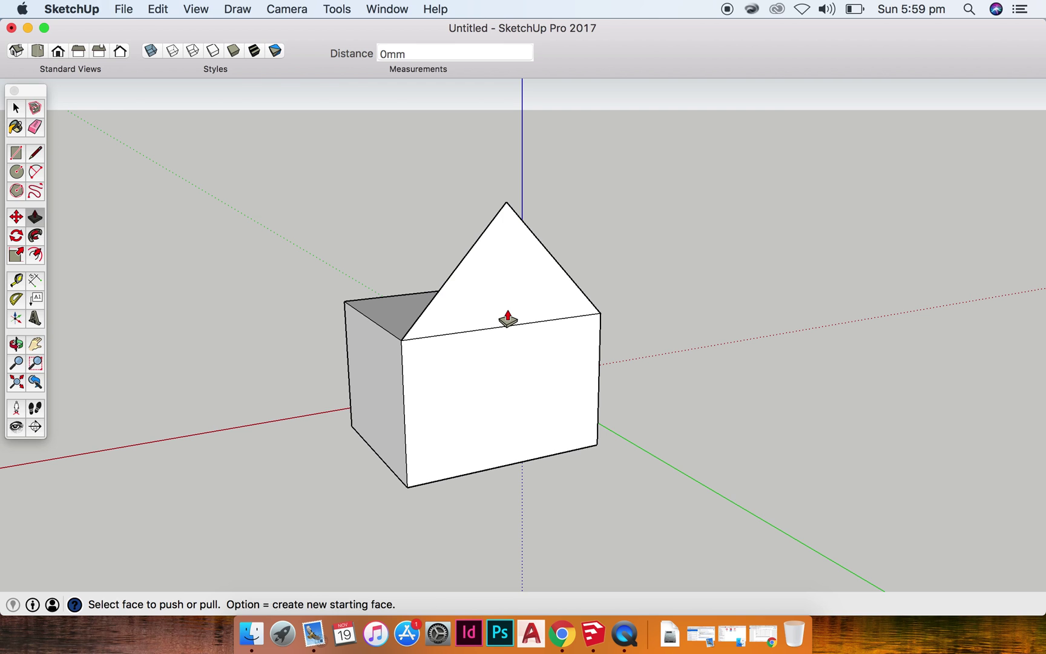
left_click_drag(506, 317, 418, 300)
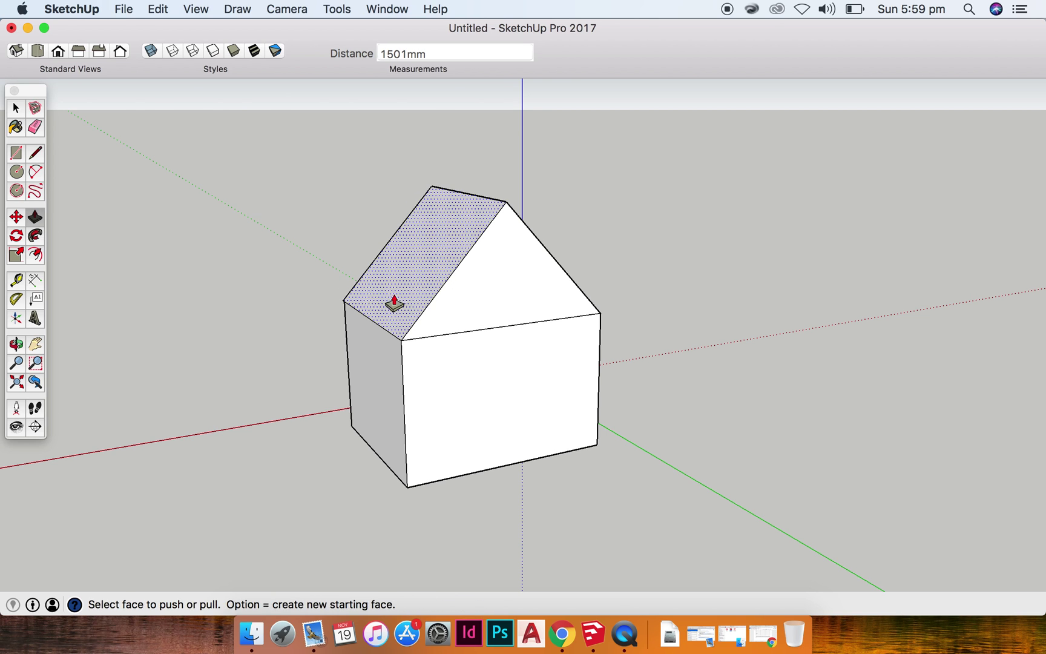
middle_click_drag(366, 292, 772, 316)
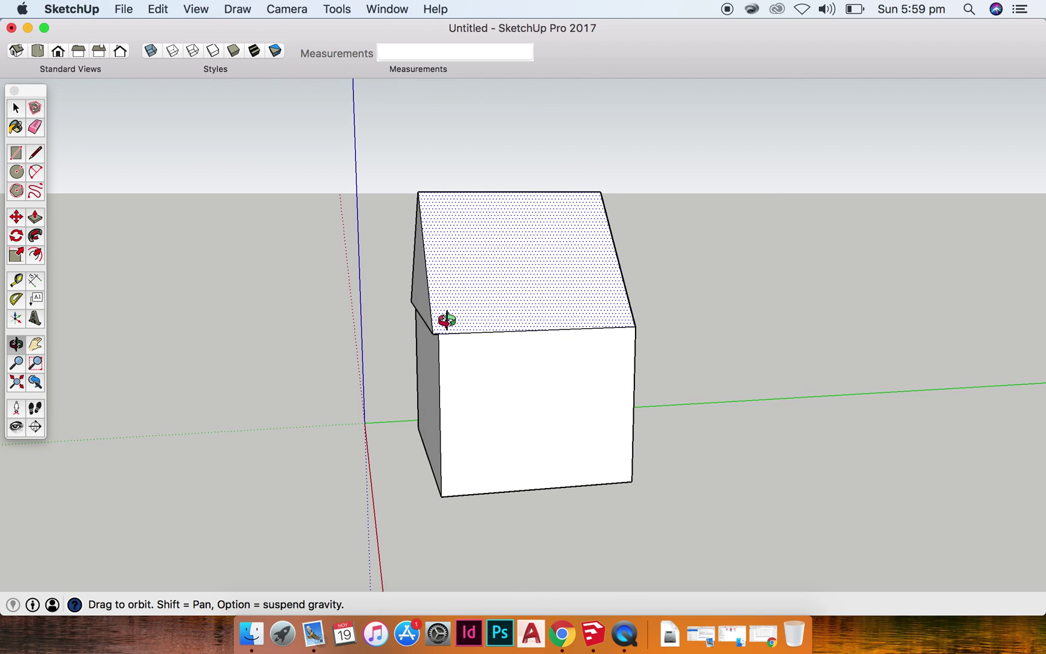
- Push the left roof slope inward by about 44 mm and orbit around the house
middle_click_drag(447, 318, 590, 313)
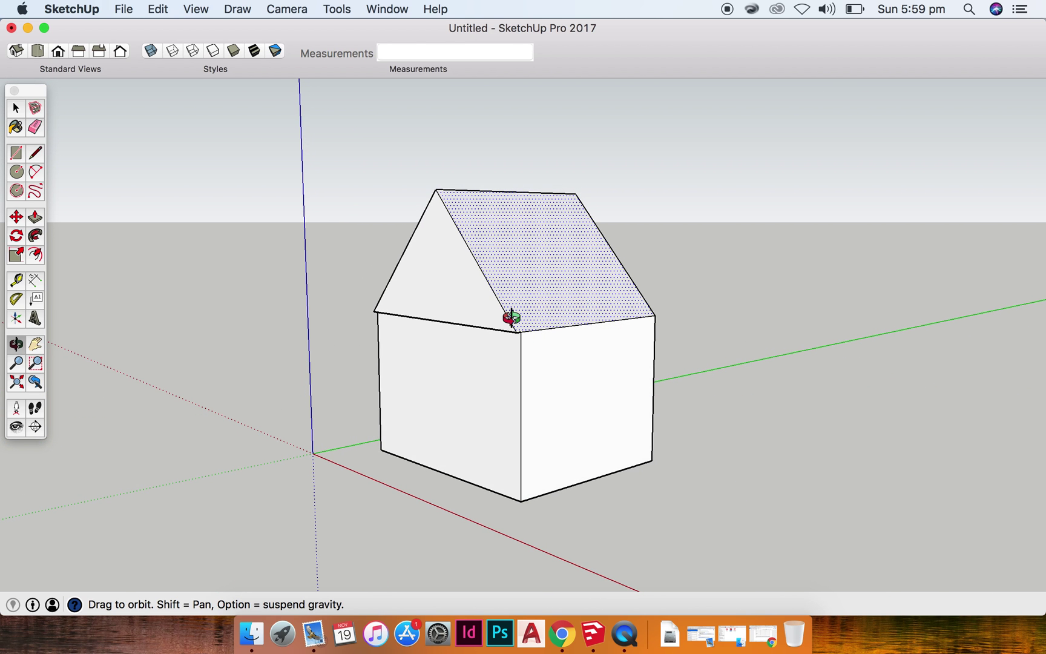
scroll(511, 316, "up", 5)
key("p")
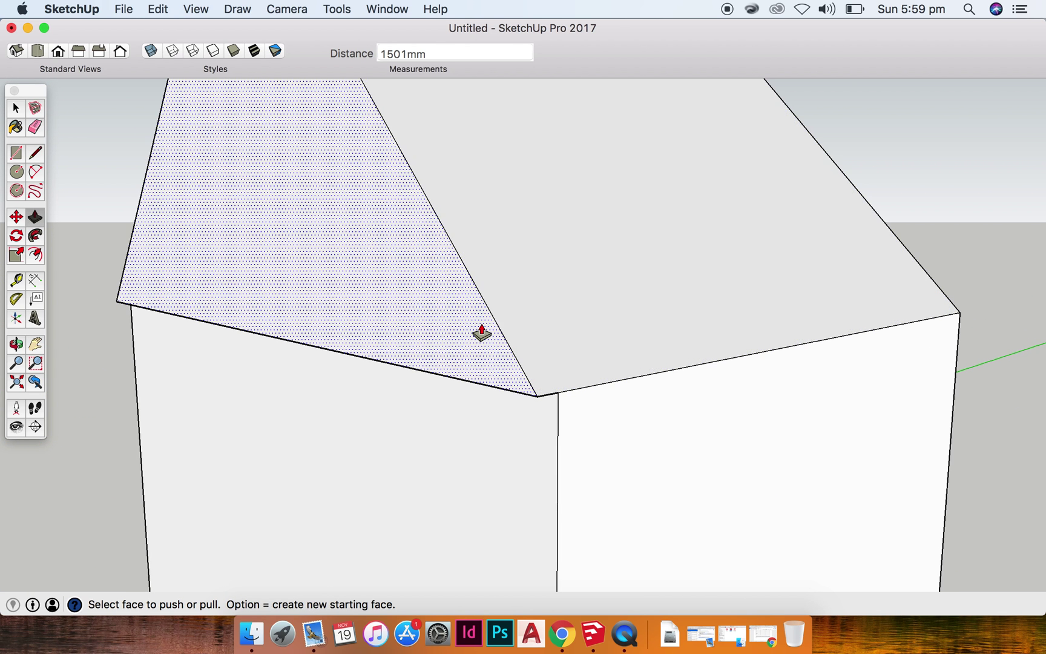
left_click_drag(482, 333, 754, 387)
scroll(504, 319, "down", 5)
key("o")
left_click_drag(502, 318, 395, 351)
key("space")
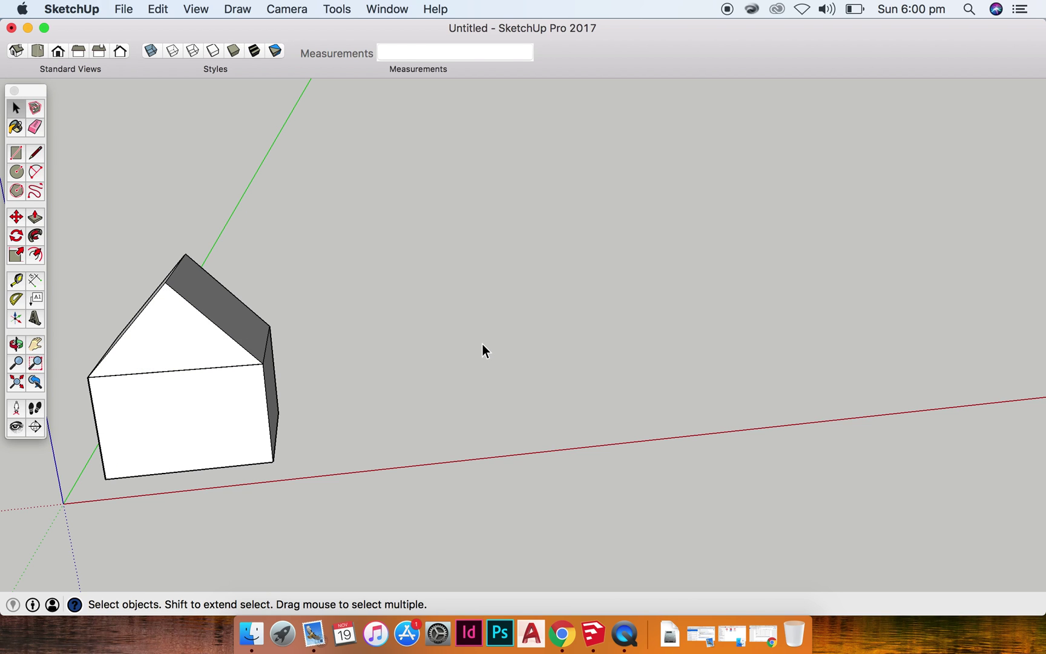
- Draw a 1000 by 1000 mm square on the ground beside the house
key("r")
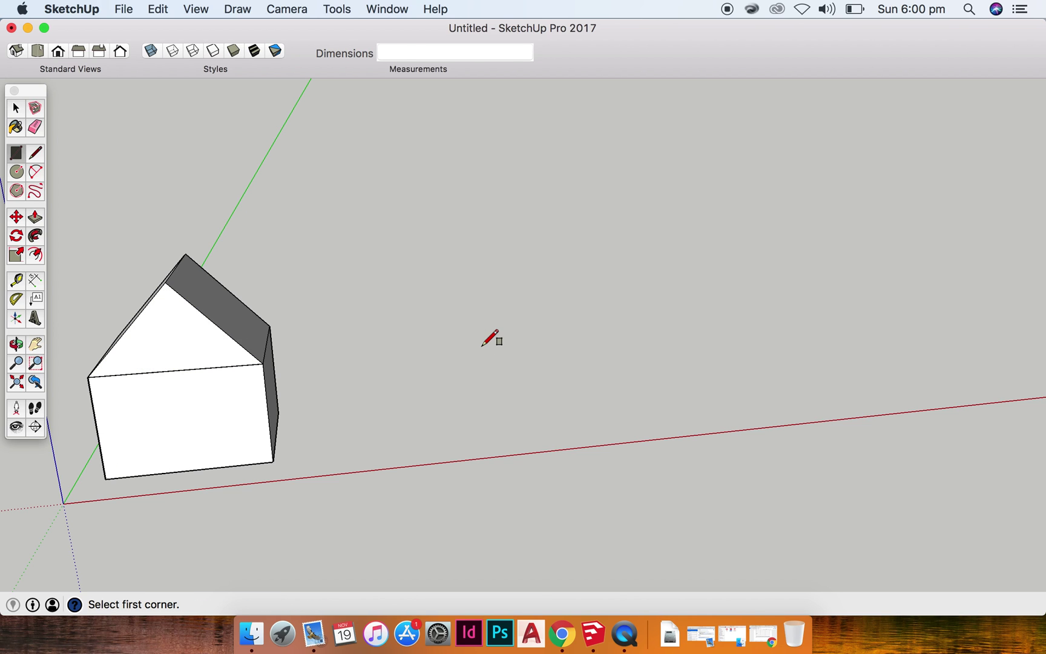
left_click(520, 406)
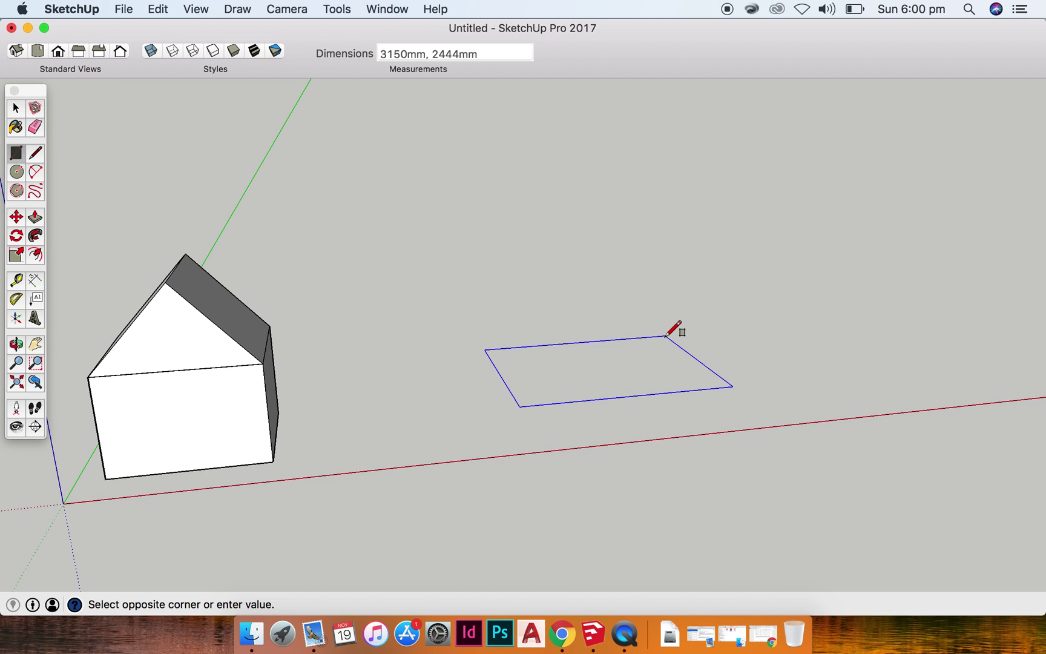
type("1000,1000")
key("Return")
- Pull the square up 1000 mm into a cube and pan it to the left
scroll(536, 401, "up", 3)
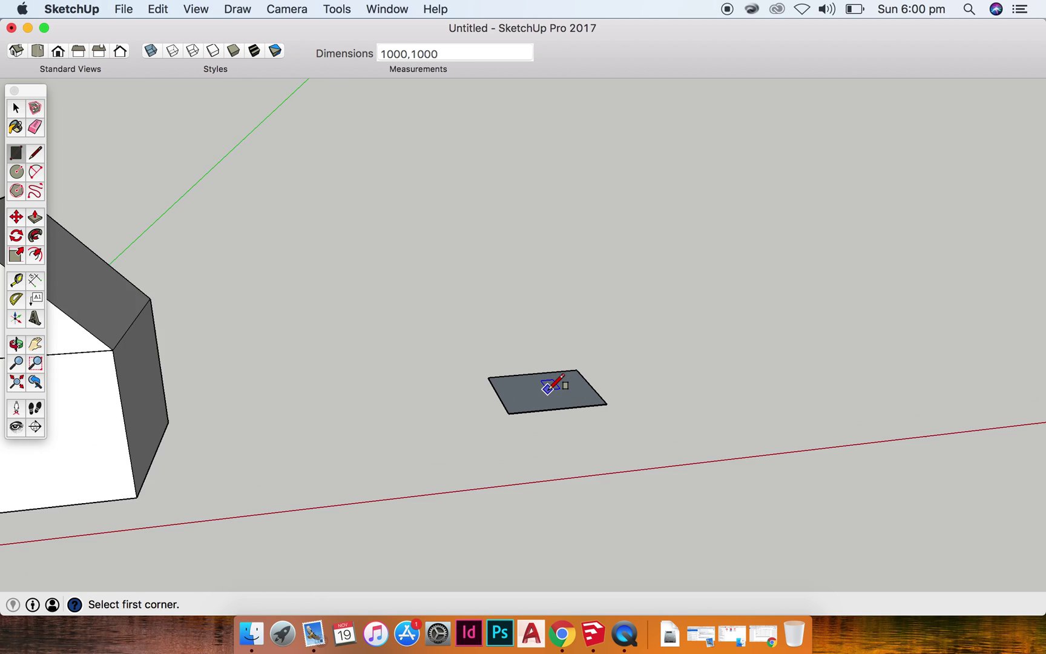
key("p")
left_click(548, 391)
left_click(548, 330)
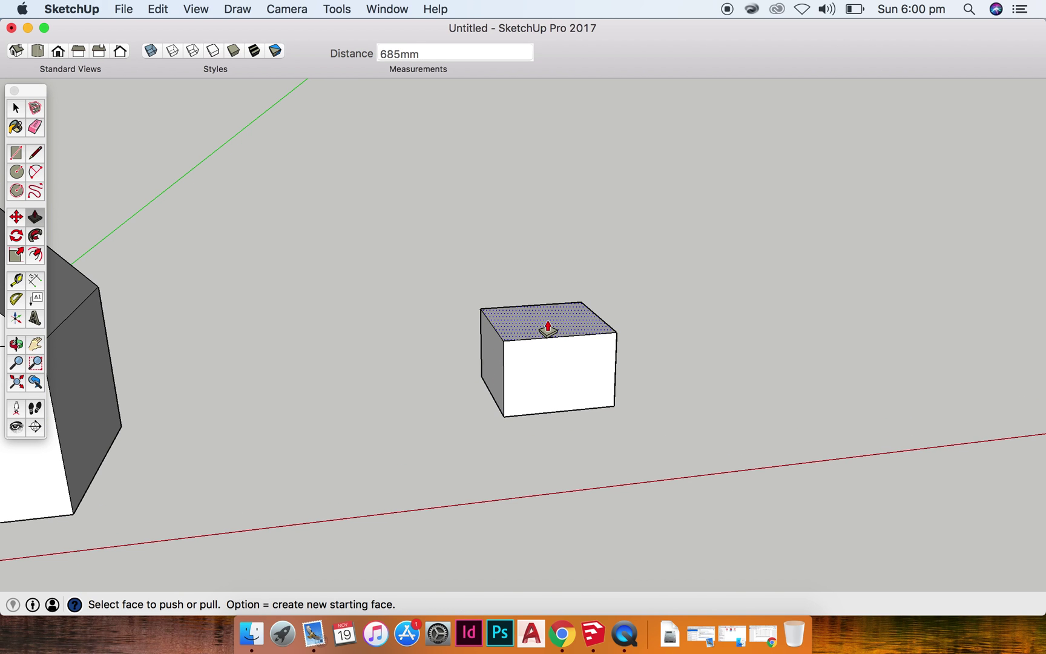
type("1000")
key("Return")
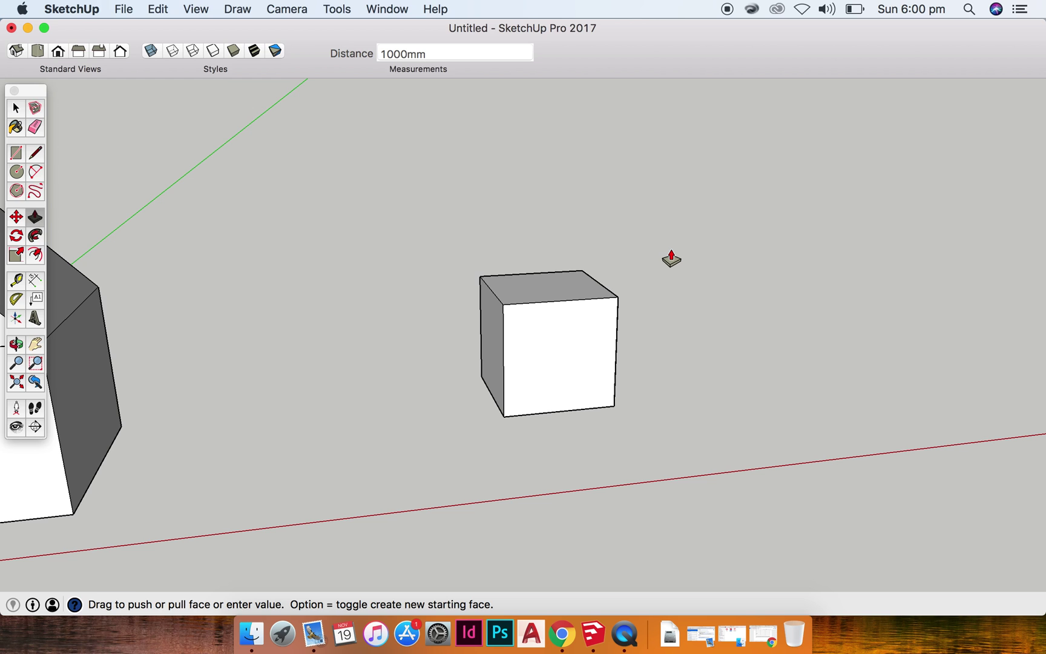
middle_click_drag(671, 259, 266, 274, "shift")
key("space")
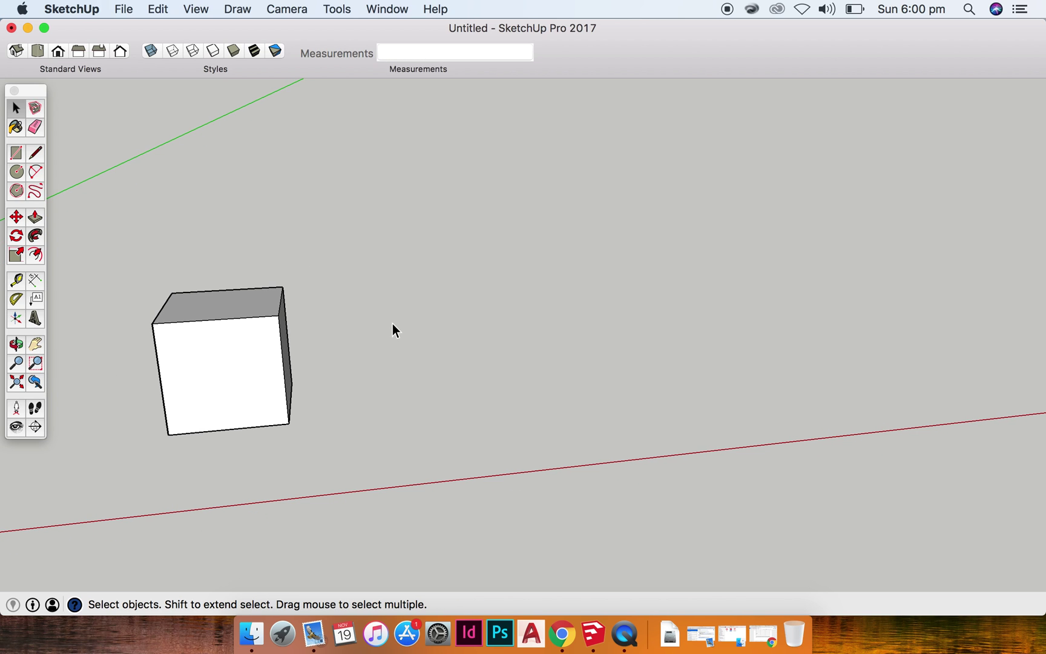
- Pick the Polygon tool and lower its side count with Option+minus toward a triangle
left_click(16, 192)
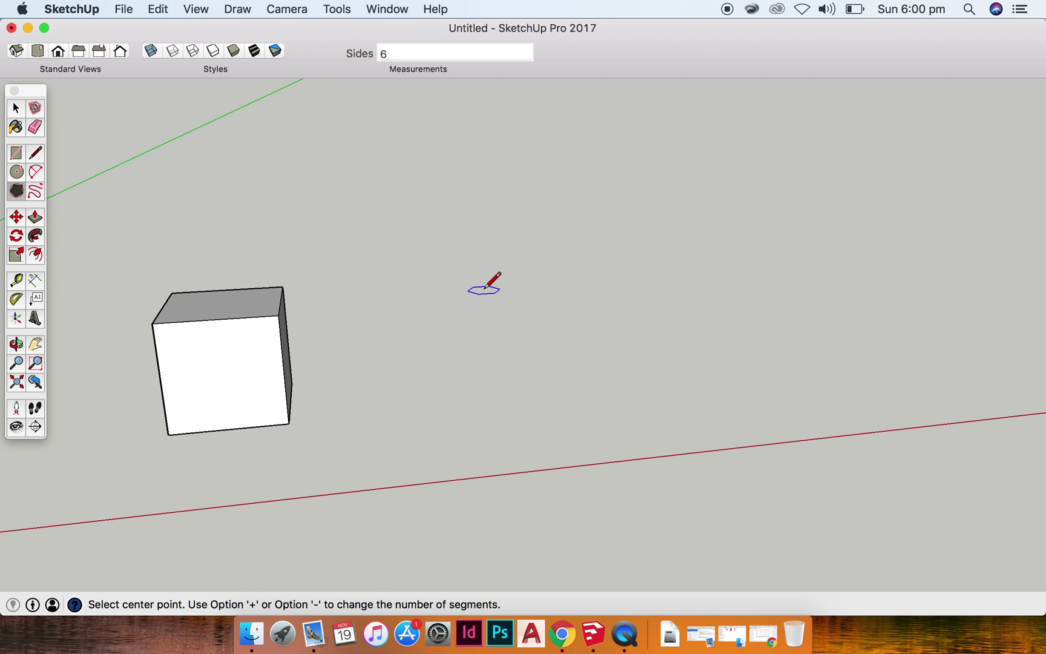
key("alt+minus")
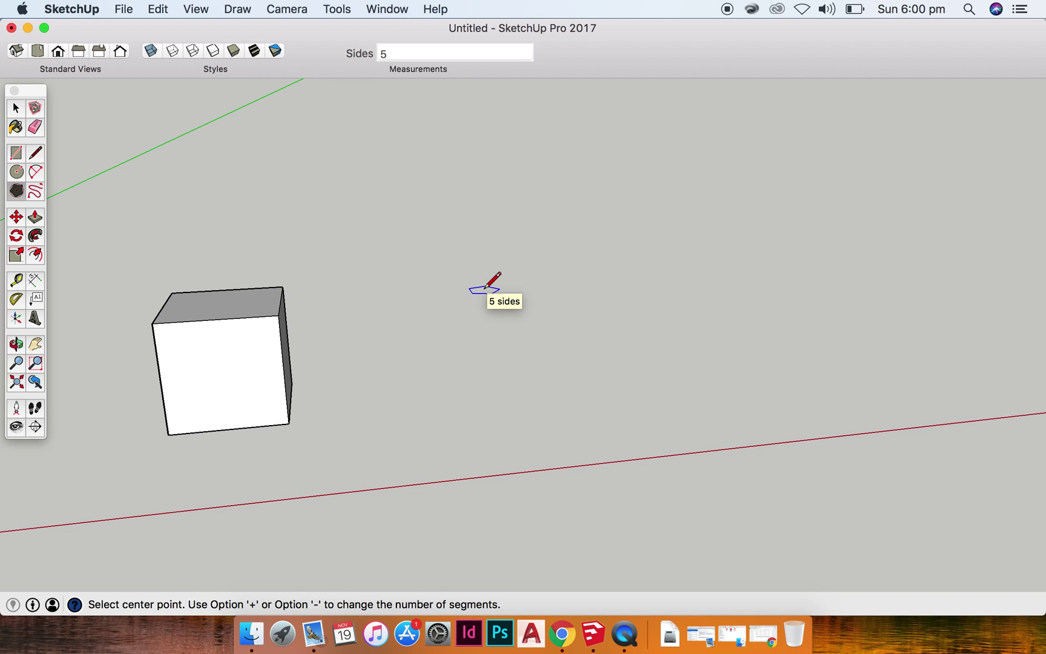
key("alt+minus")
key("alt+minus")
- Place a 1000 mm triangle beside the box, then undo it
left_click(531, 367)
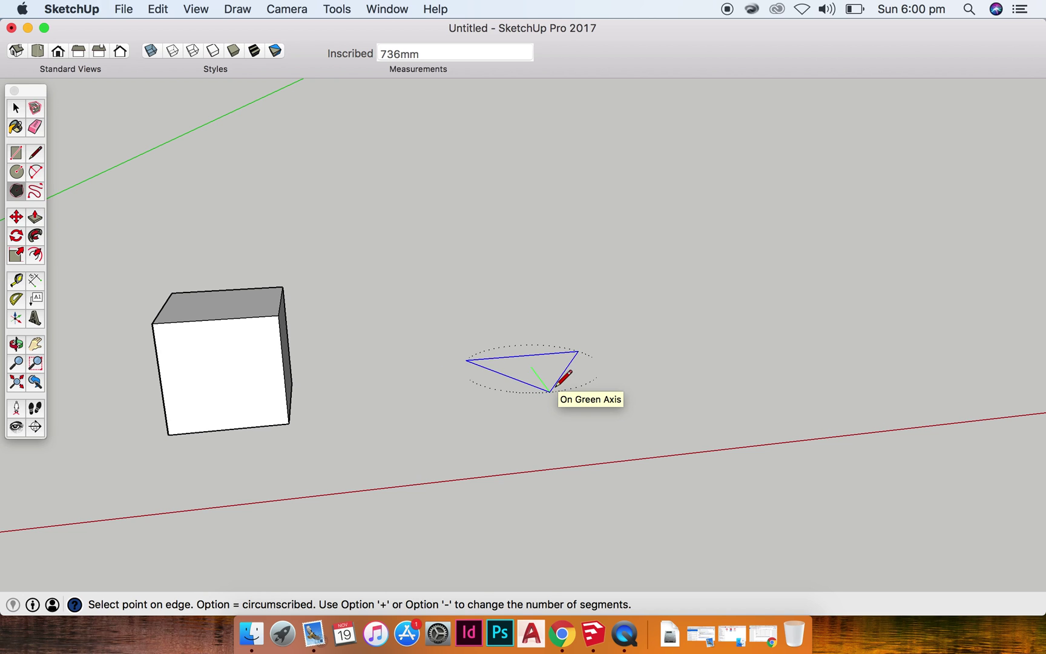
key("alt")
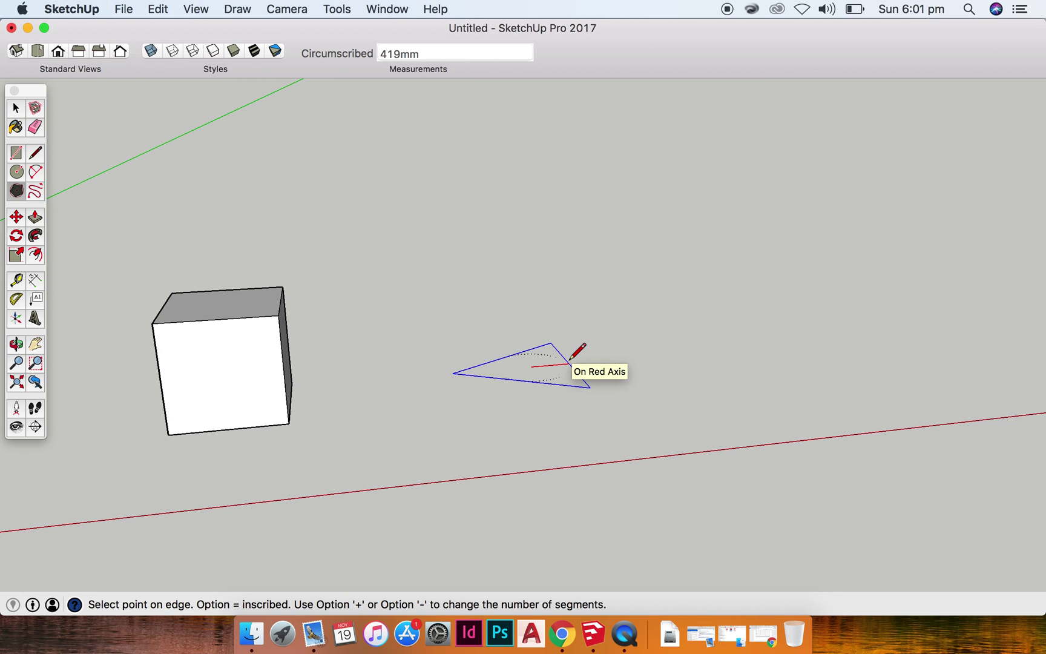
type("1000")
key("Return")
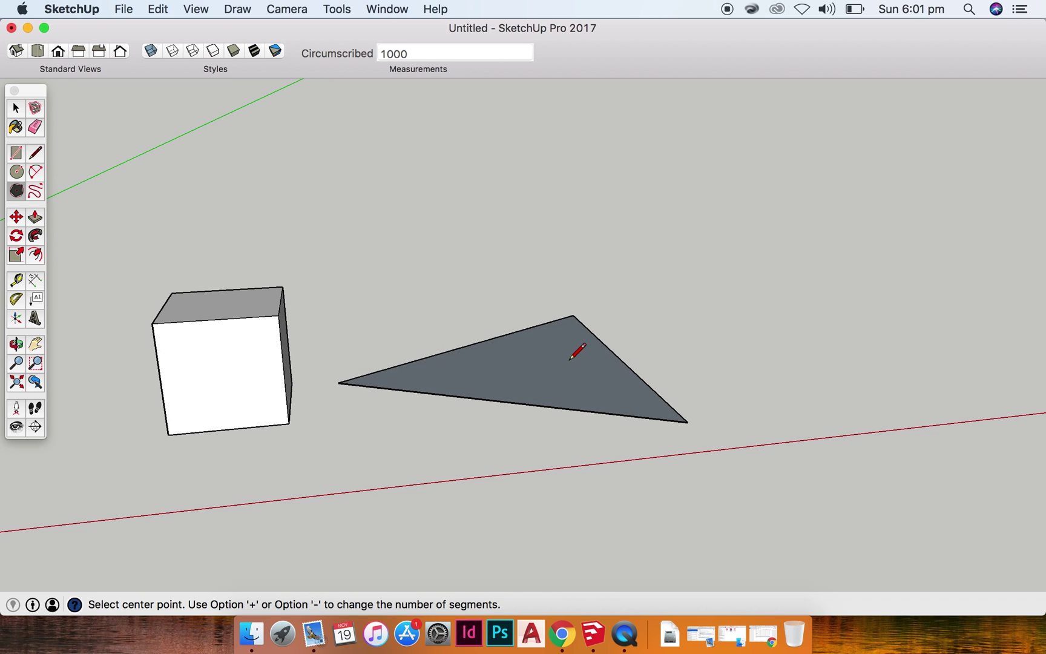
key("super+z")
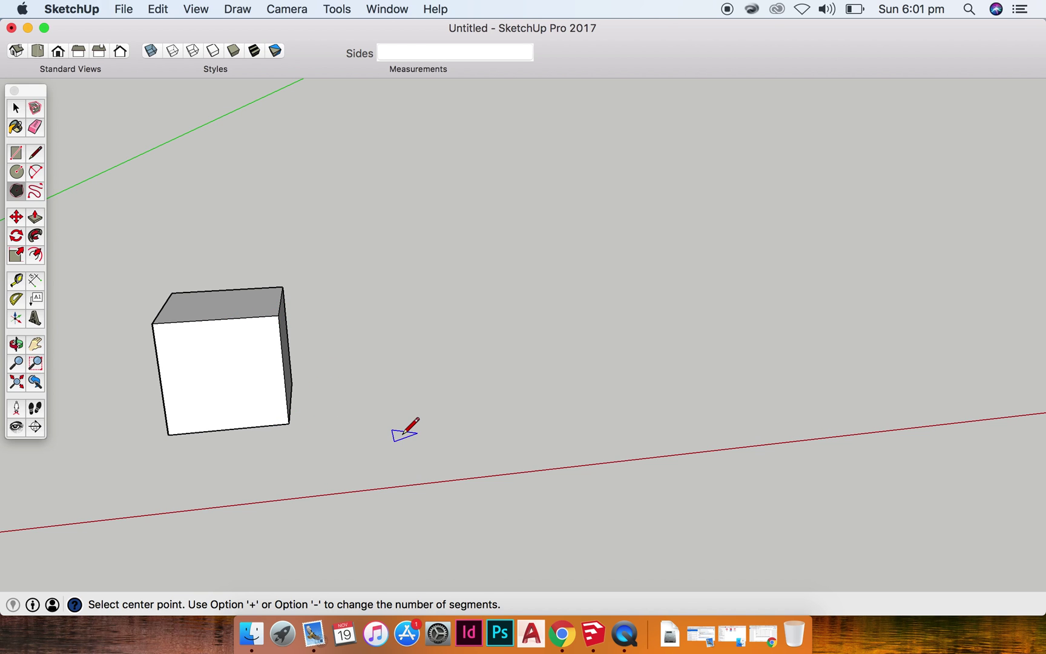
middle_click_drag(401, 432, 158, 483)
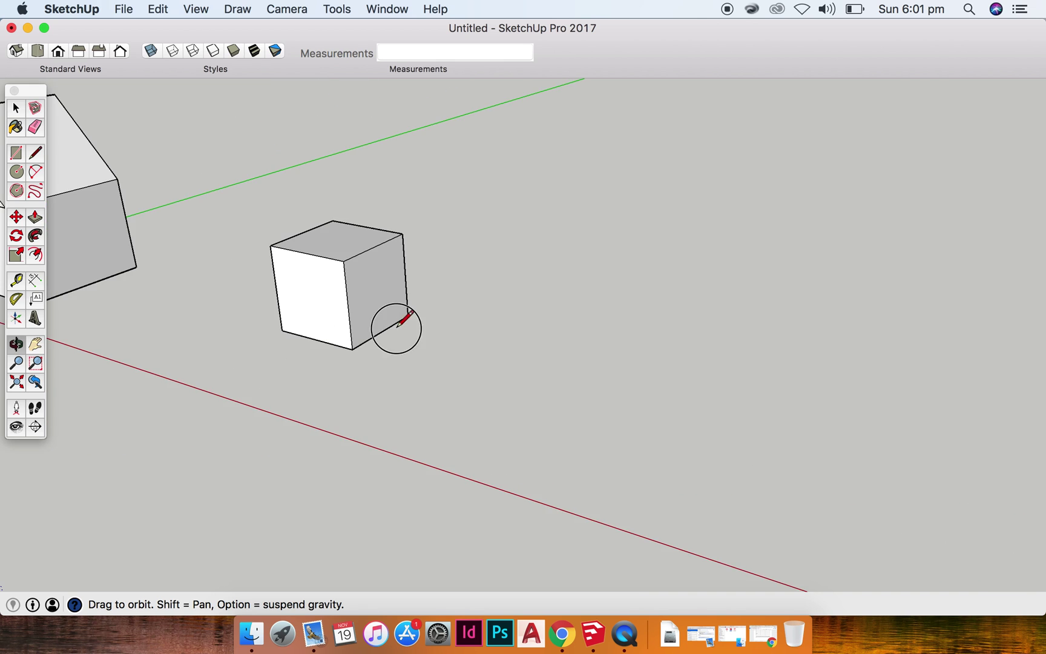
- Draw a 1000 mm three-sided polygon on the ground in front of the box
middle_click_drag(397, 327, 268, 296)
scroll(327, 231, "up", 3)
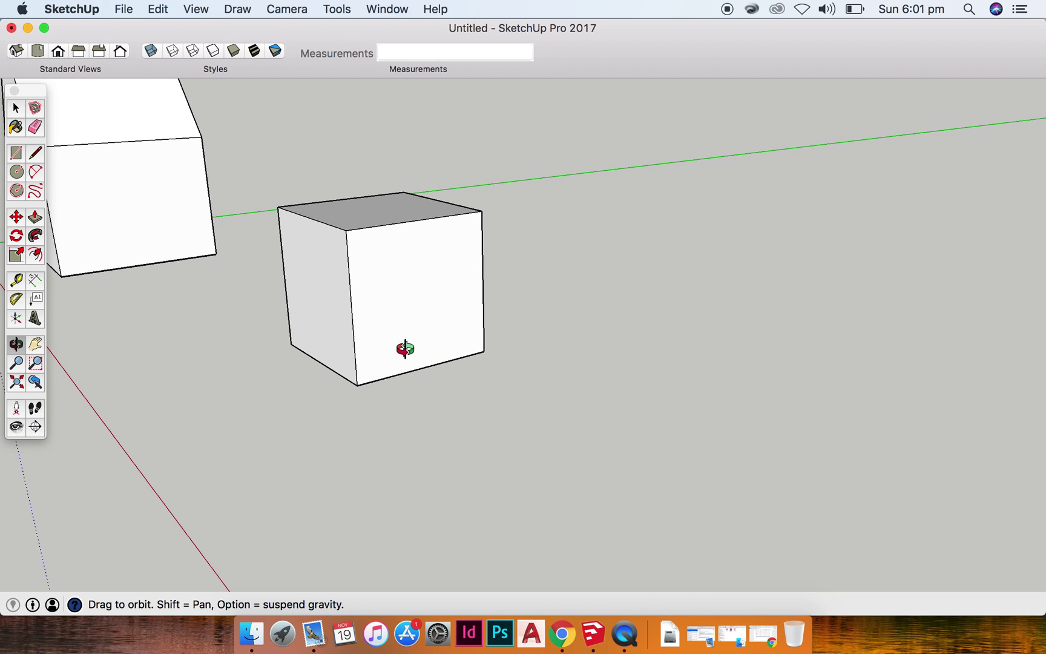
scroll(402, 348, "down", 3)
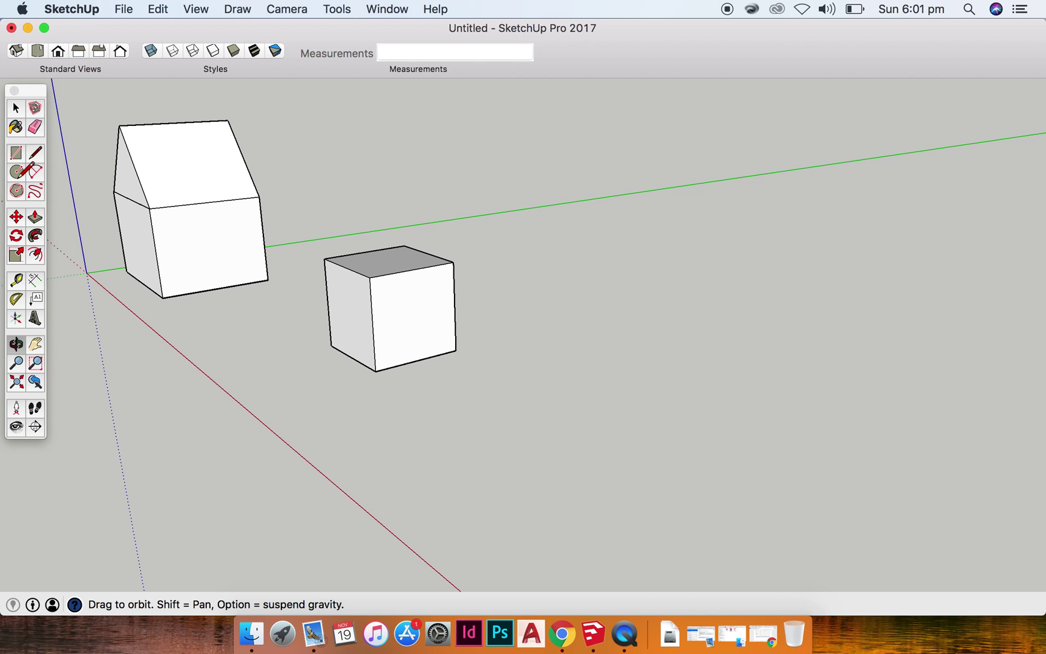
left_click(16, 171)
left_click(16, 190)
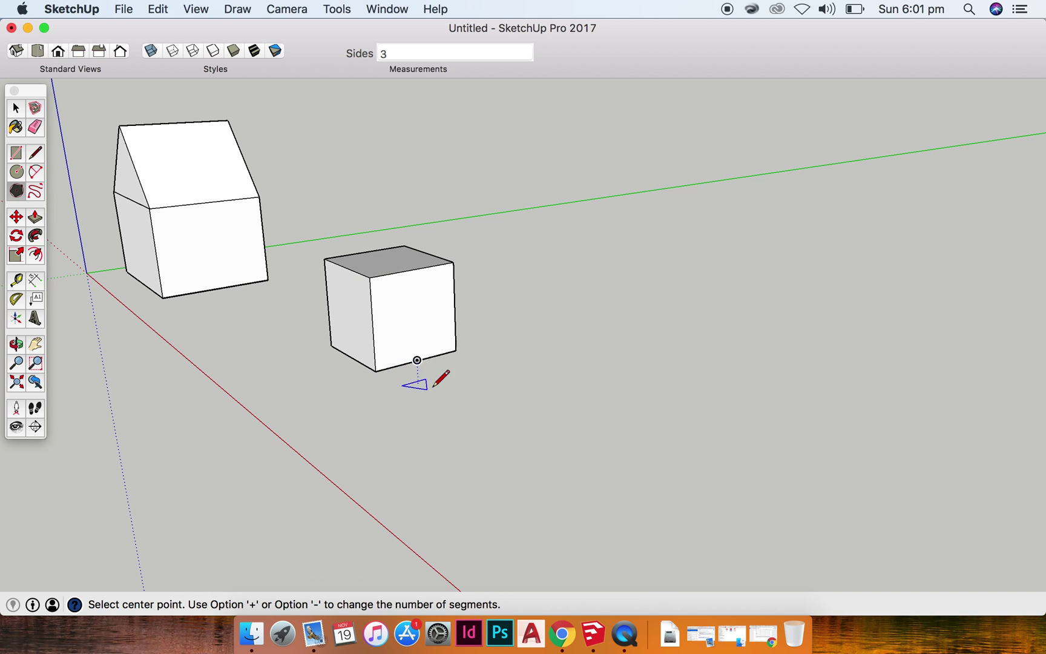
left_click(376, 370)
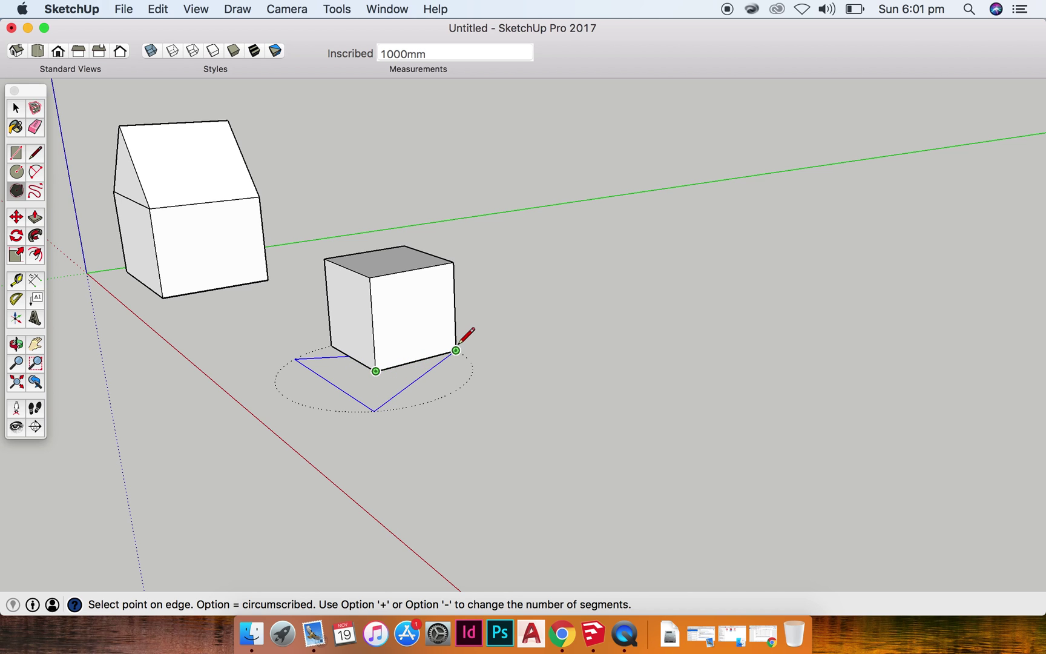
key("Escape")
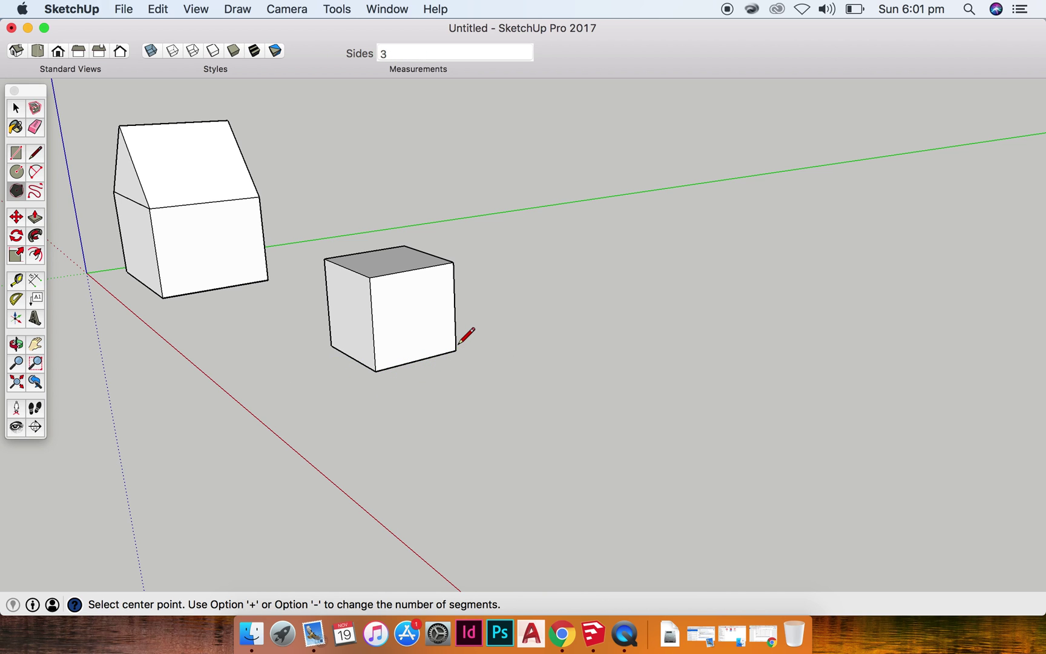
left_click(503, 434)
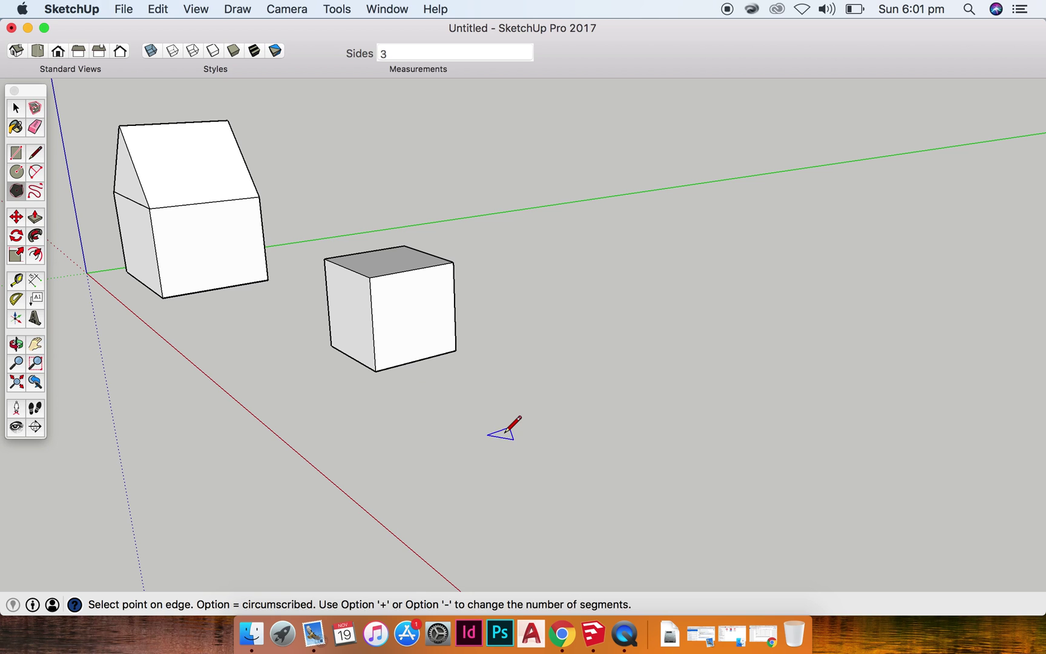
type("10")
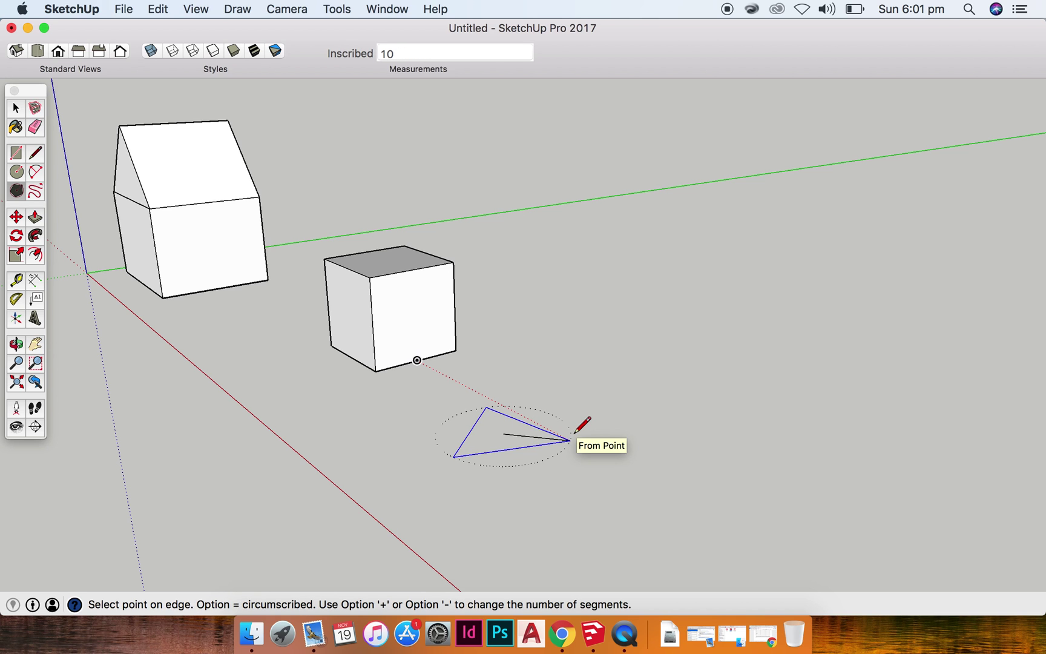
type("00")
key("Return")
- Box-select the triangle and turn it into a group with Edit > Make Group
key("space")
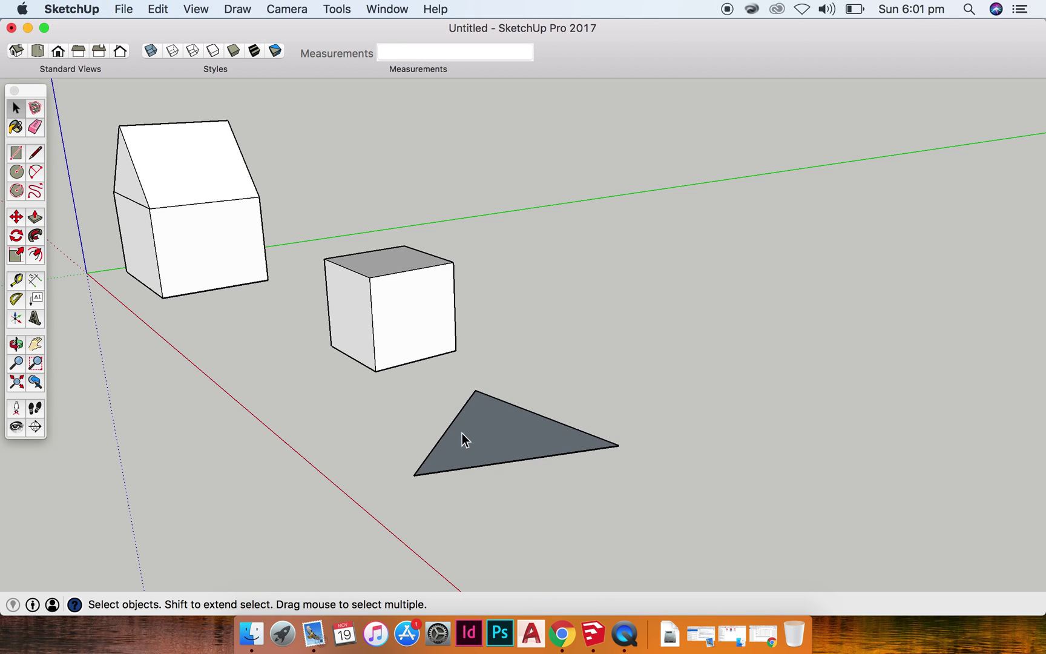
key("o")
left_click_drag(452, 417, 780, 540)
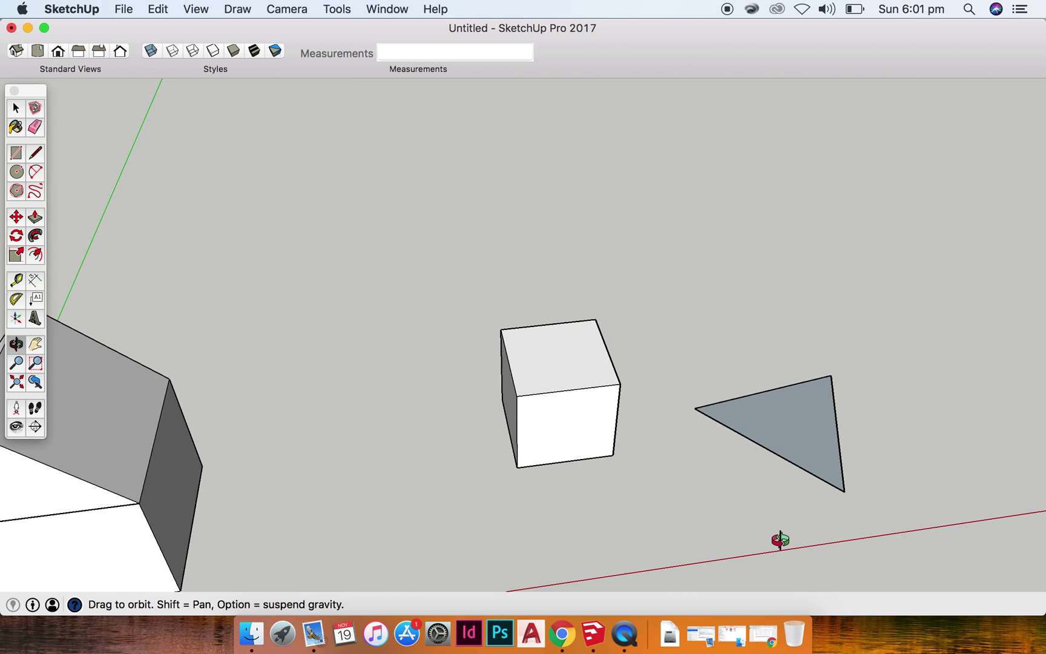
key("h")
left_click_drag(788, 415, 497, 338)
key("space")
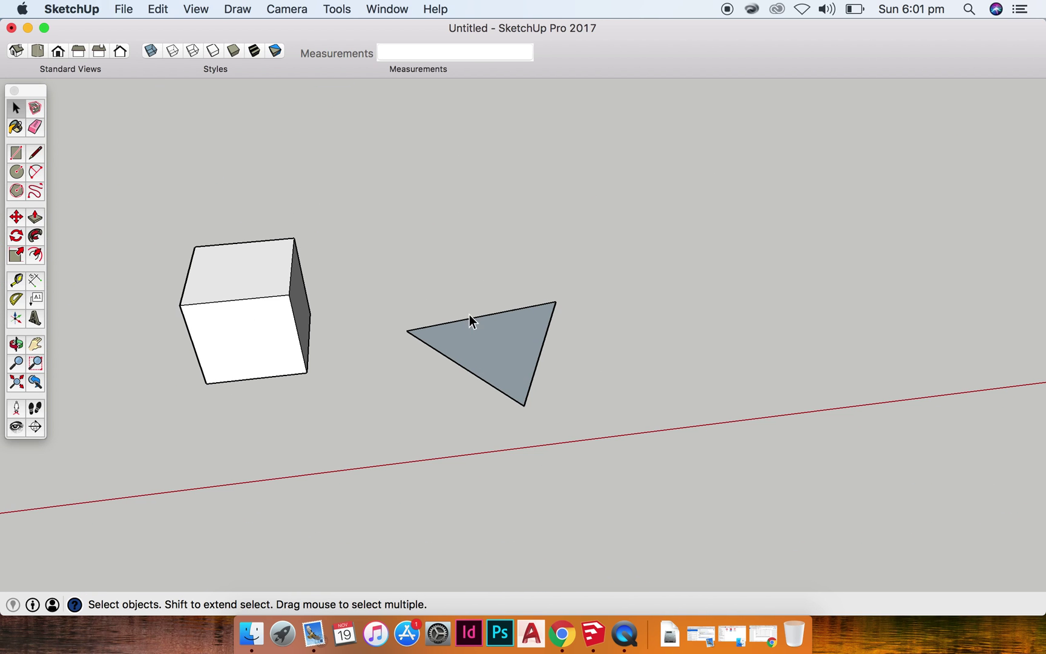
left_click_drag(368, 227, 621, 465)
left_click(159, 9)
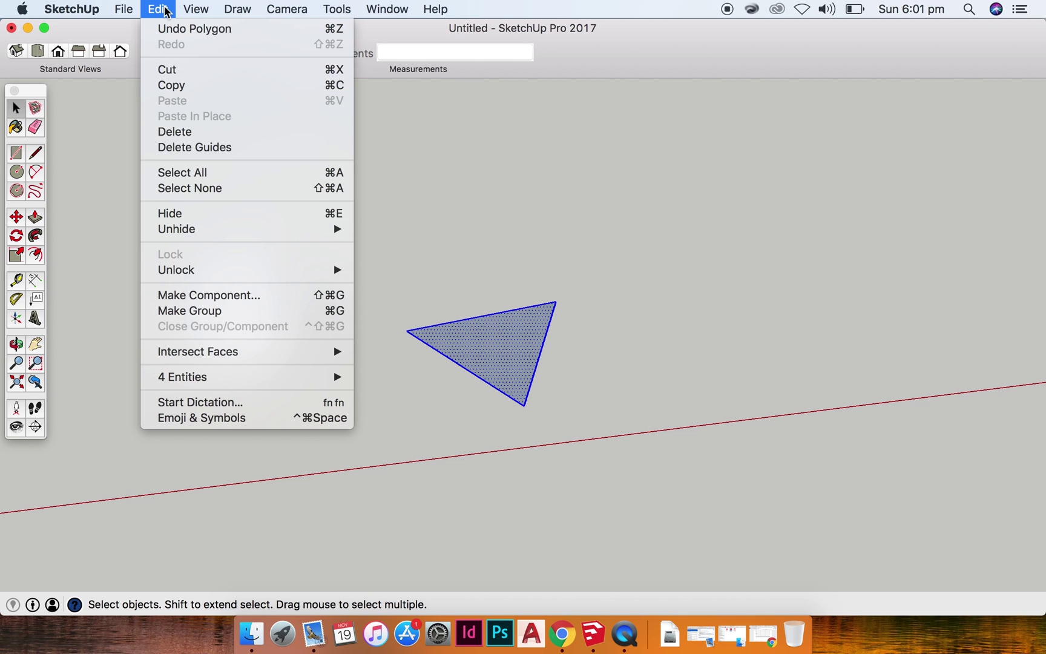
left_click(203, 310)
- Rotate the triangle group 90° about the red axis so it stands upright
key("o")
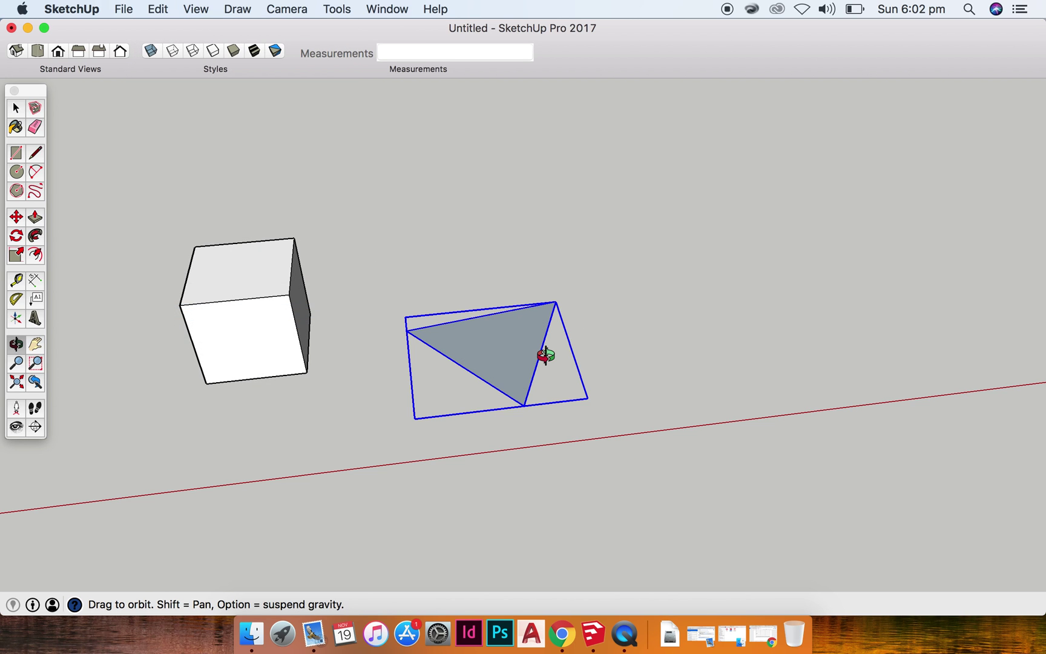
left_click_drag(546, 355, 490, 180)
key("q")
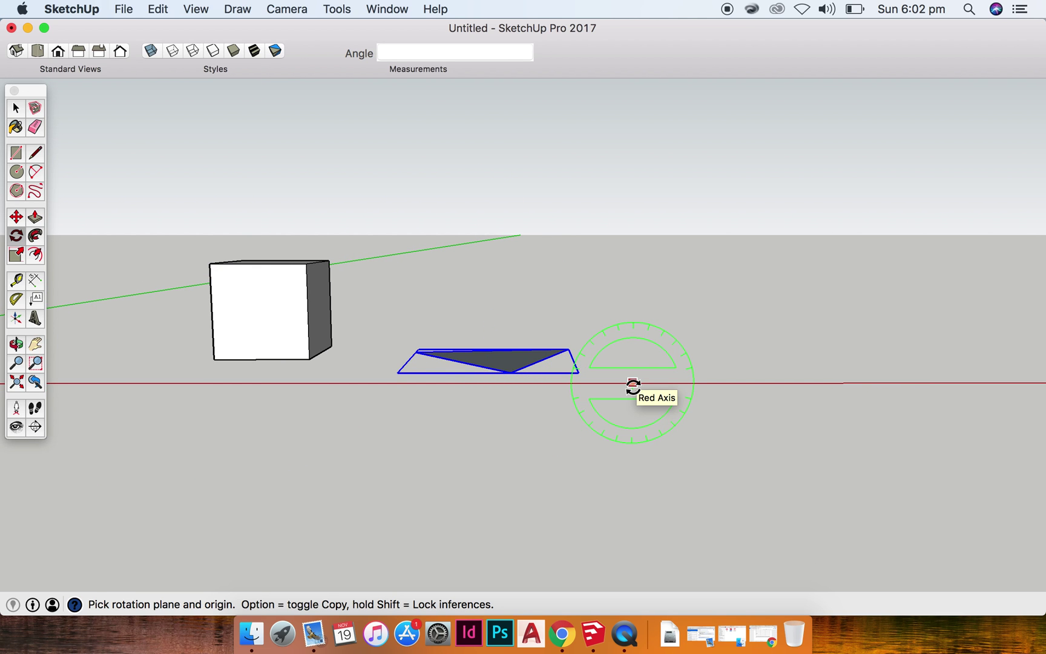
key("o")
left_click_drag(627, 388, 236, 463)
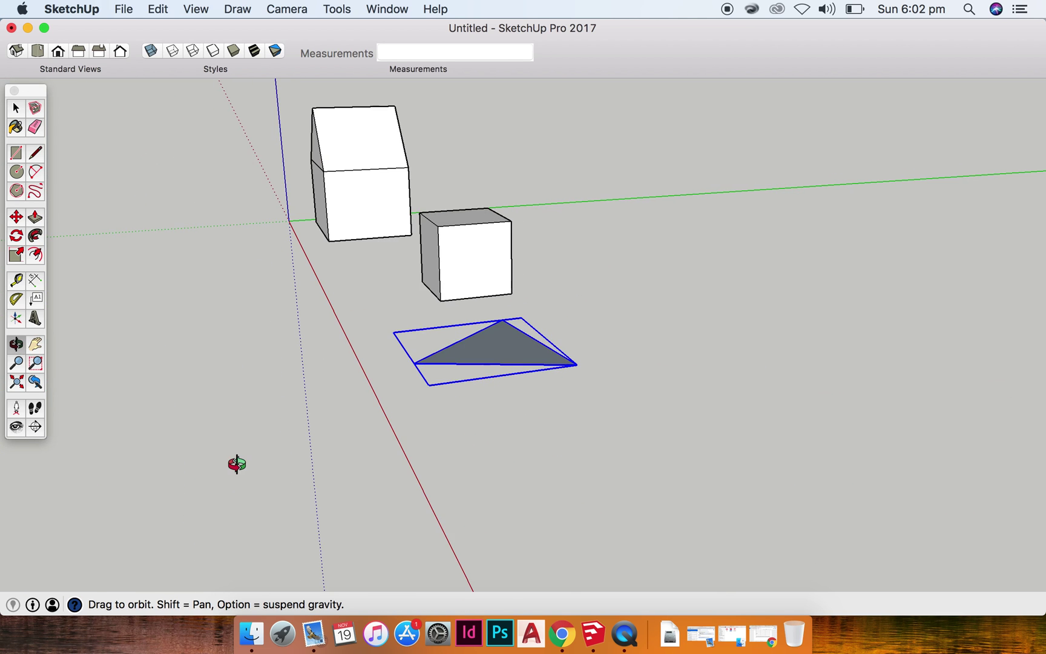
left_click_drag(546, 376, 508, 386)
key("space")
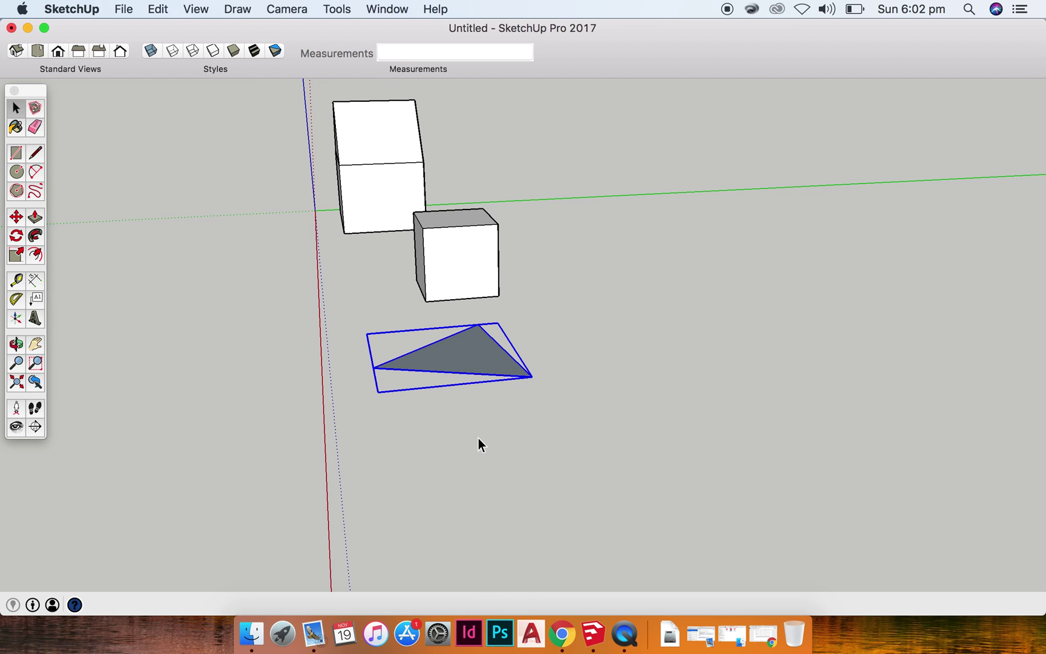
key("q")
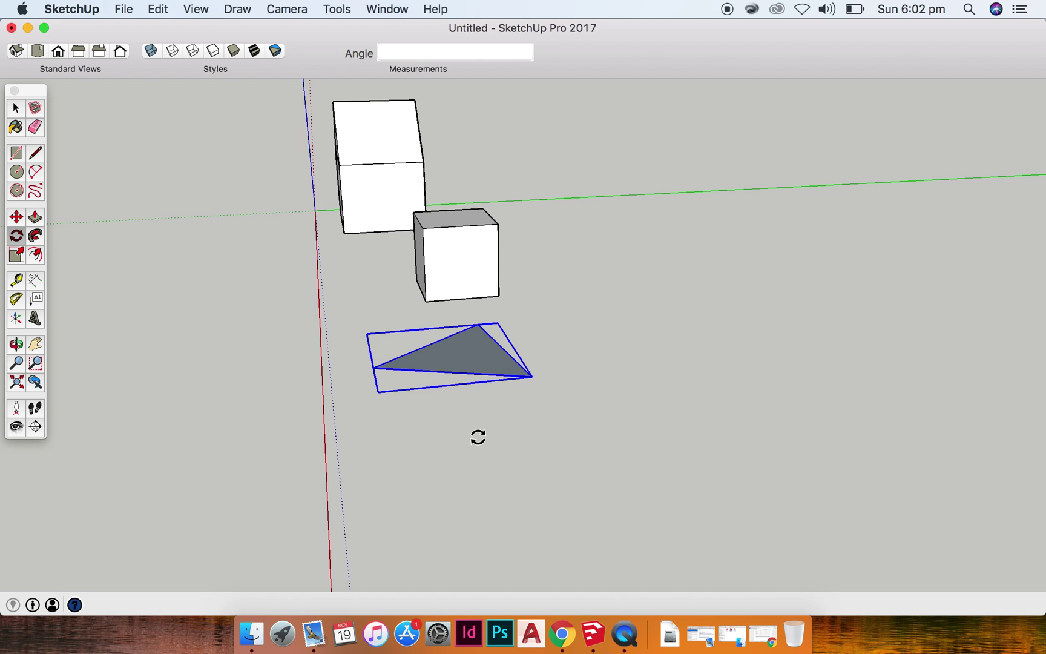
middle_click_drag(484, 464, 469, 371)
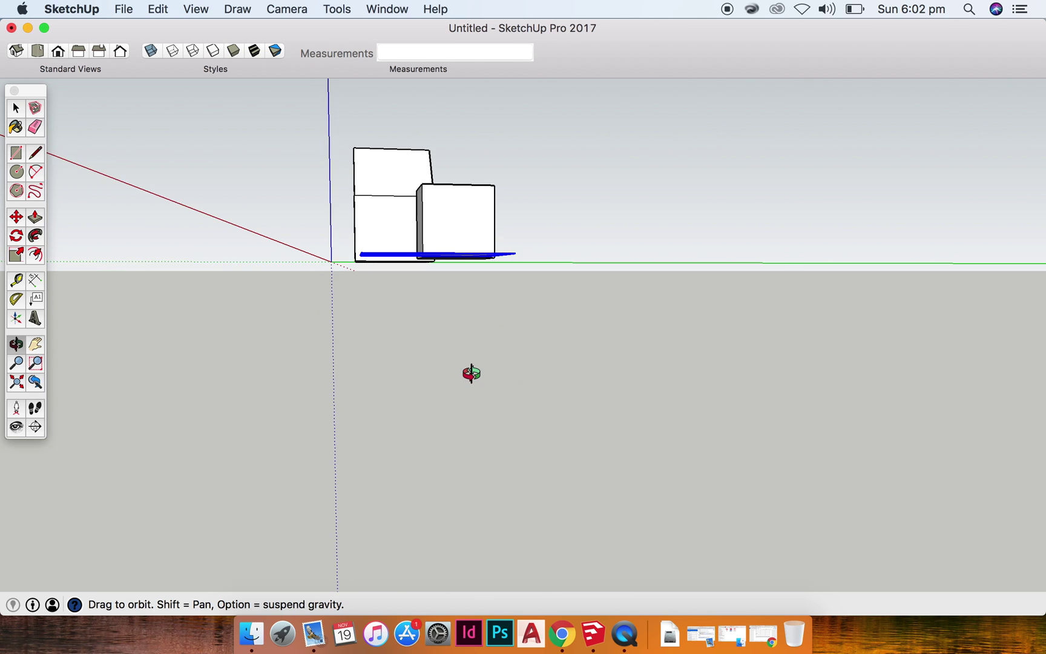
left_click_drag(457, 300, 582, 292)
left_click(582, 291)
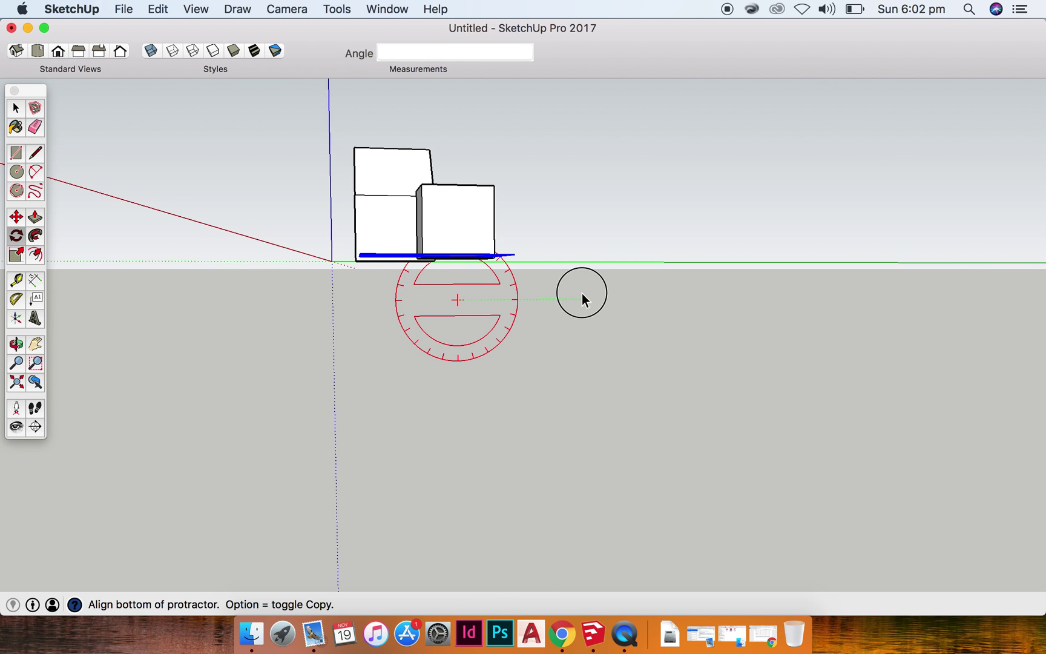
key("space")
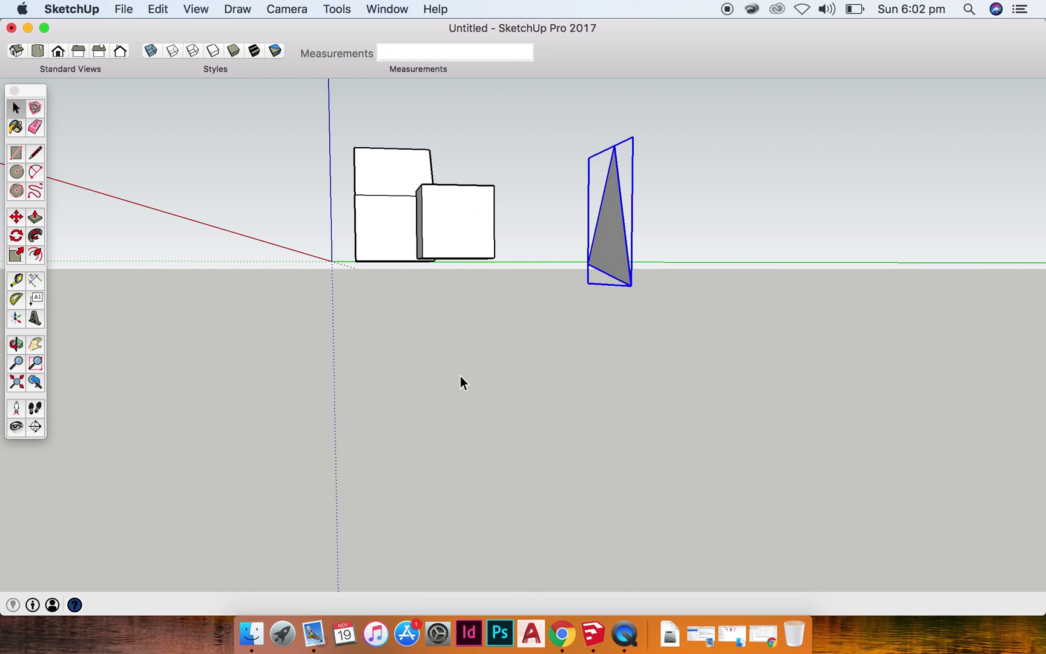
key("o")
left_click_drag(449, 398, 769, 461)
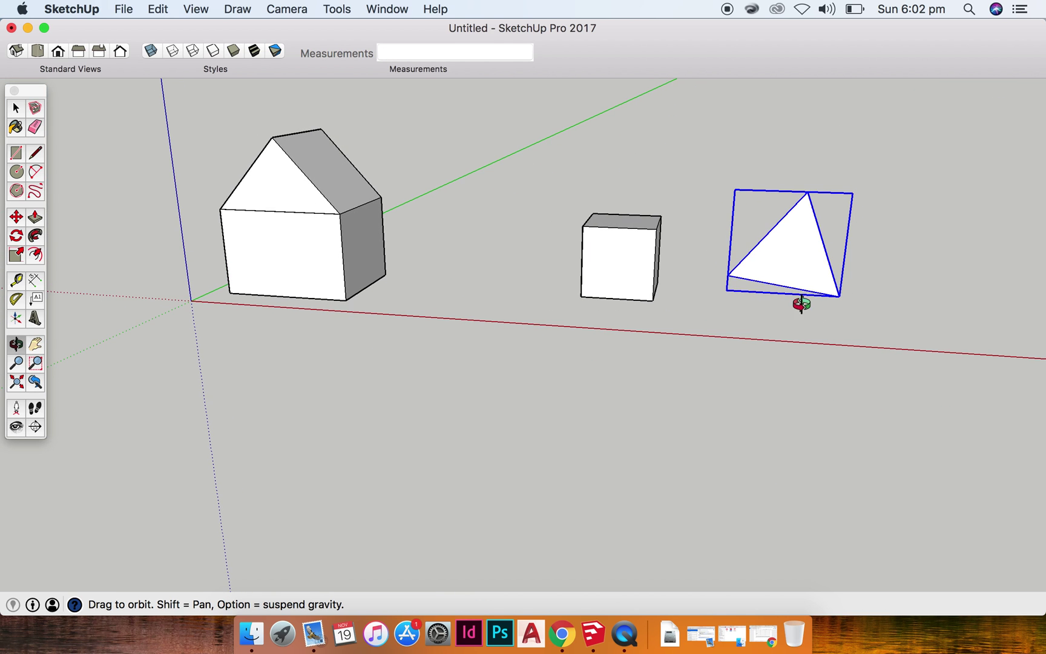
left_click_drag(802, 299, 829, 292)
- Move the triangle group so its bottom corner snaps onto the cube's top corner
key("m")
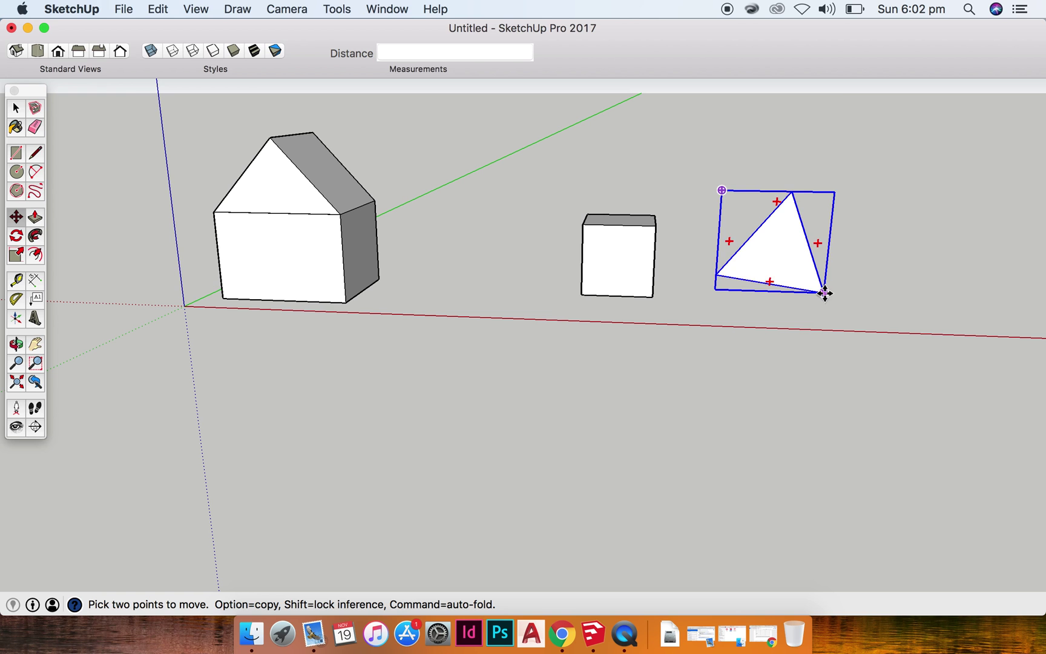
left_click(824, 291)
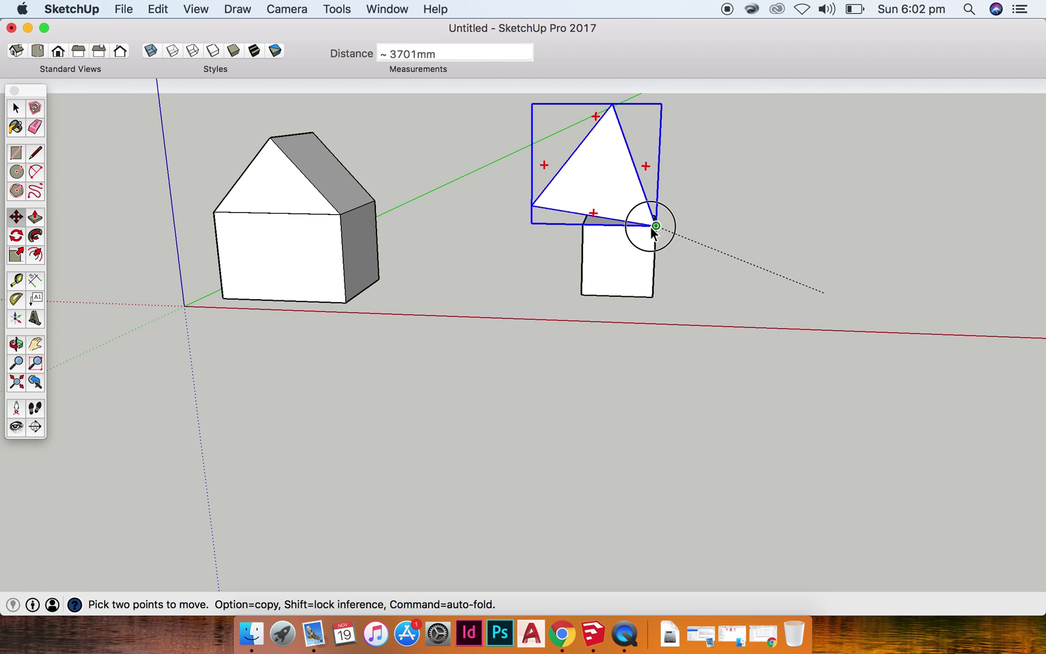
left_click(654, 226)
scroll(649, 196, "up", 4)
middle_click_drag(649, 197, 540, 339, "shift")
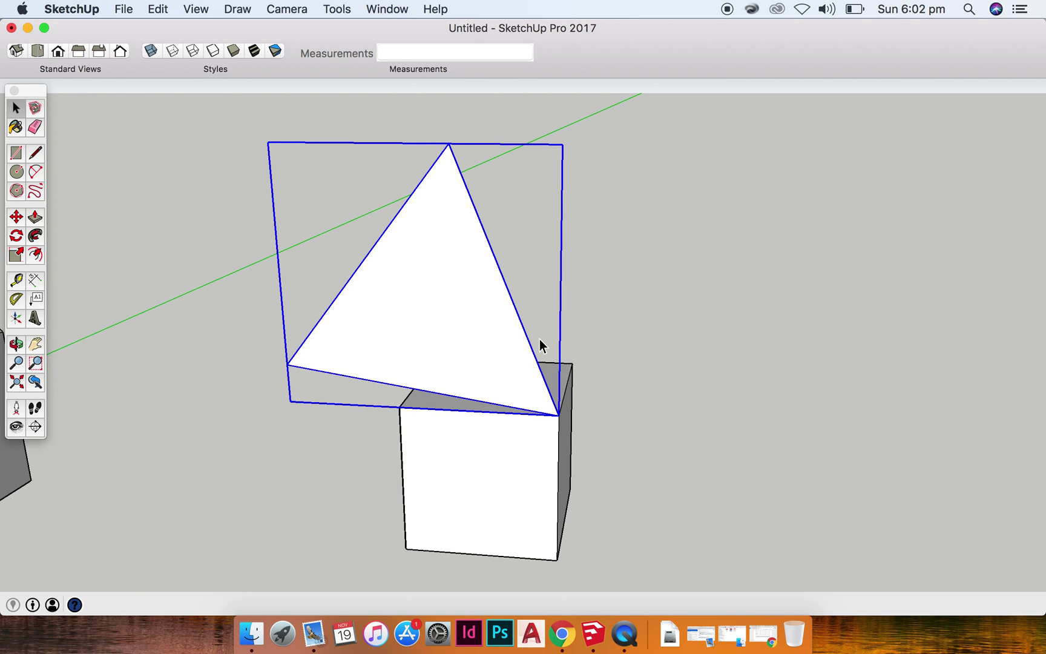
- Scale the triangle group to about 0.58 width and 0.50 height
key("q")
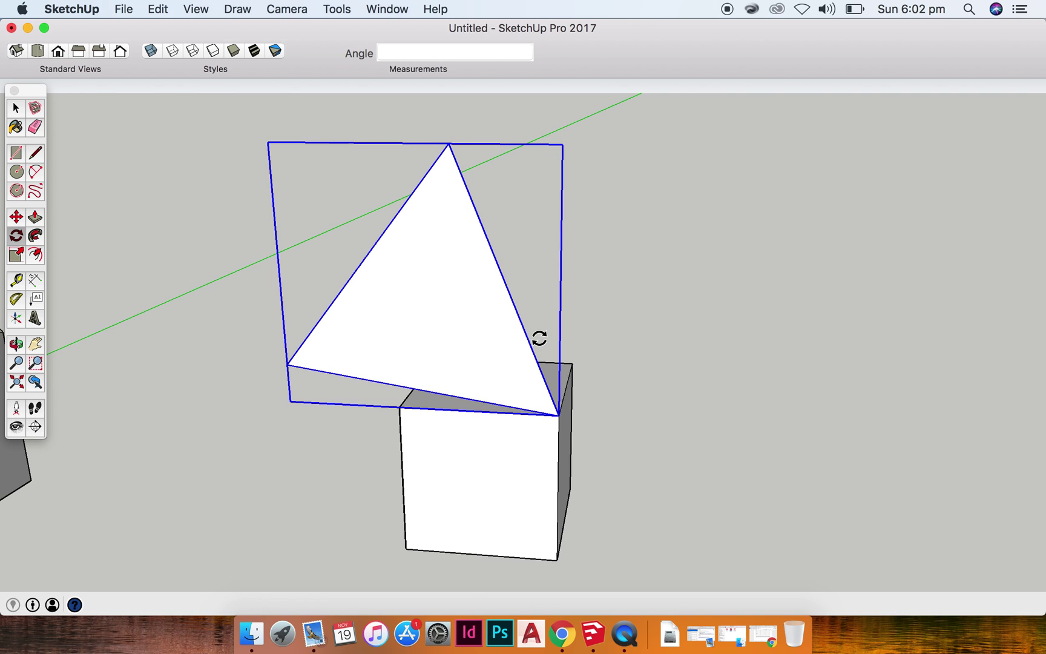
key("s")
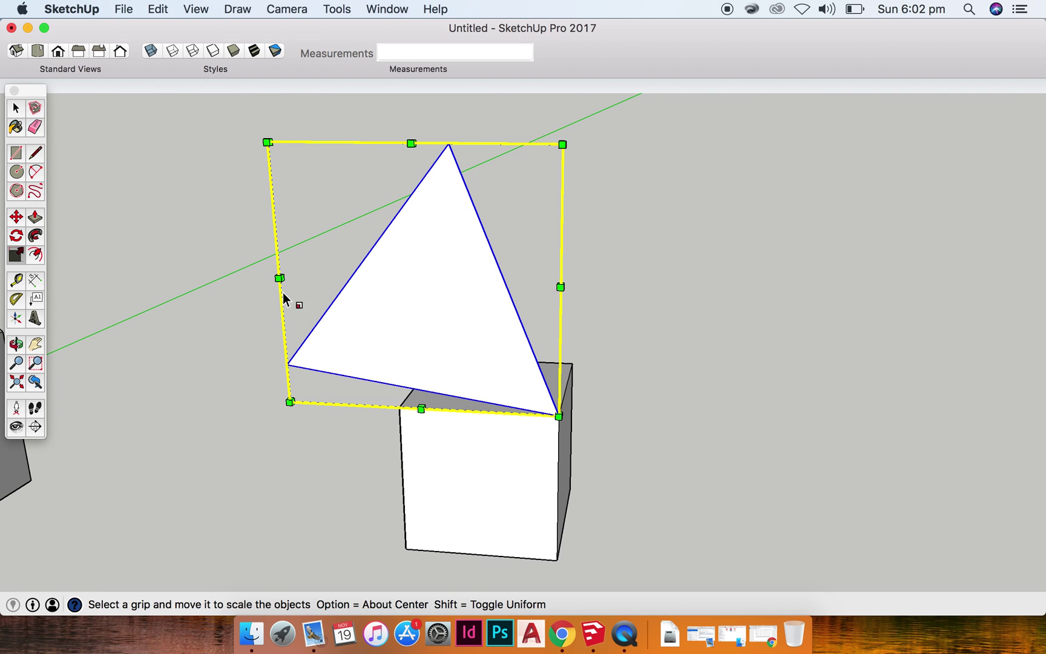
left_click_drag(280, 280, 395, 304)
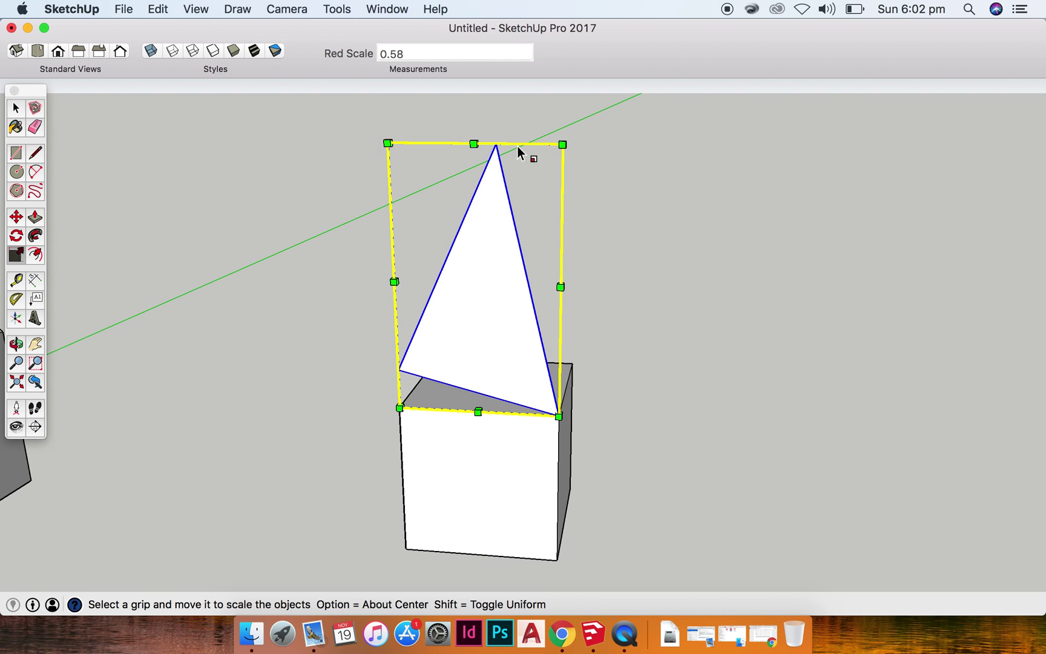
left_click_drag(474, 144, 475, 284)
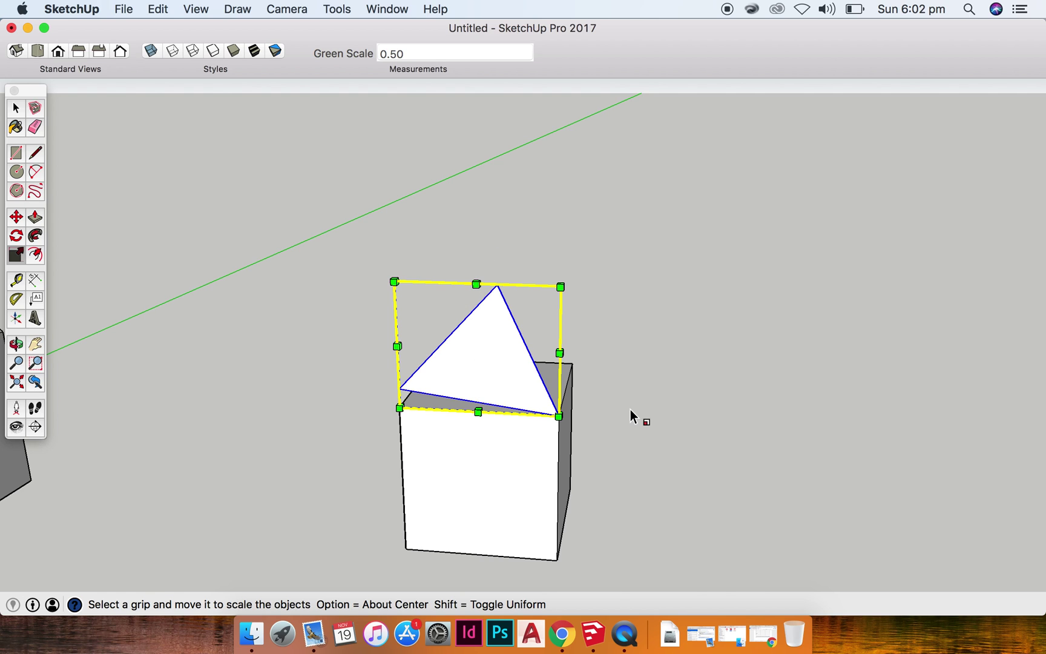
- Rotate the triangle group about 7° around the box's top corner so its base sits flush
key("r")
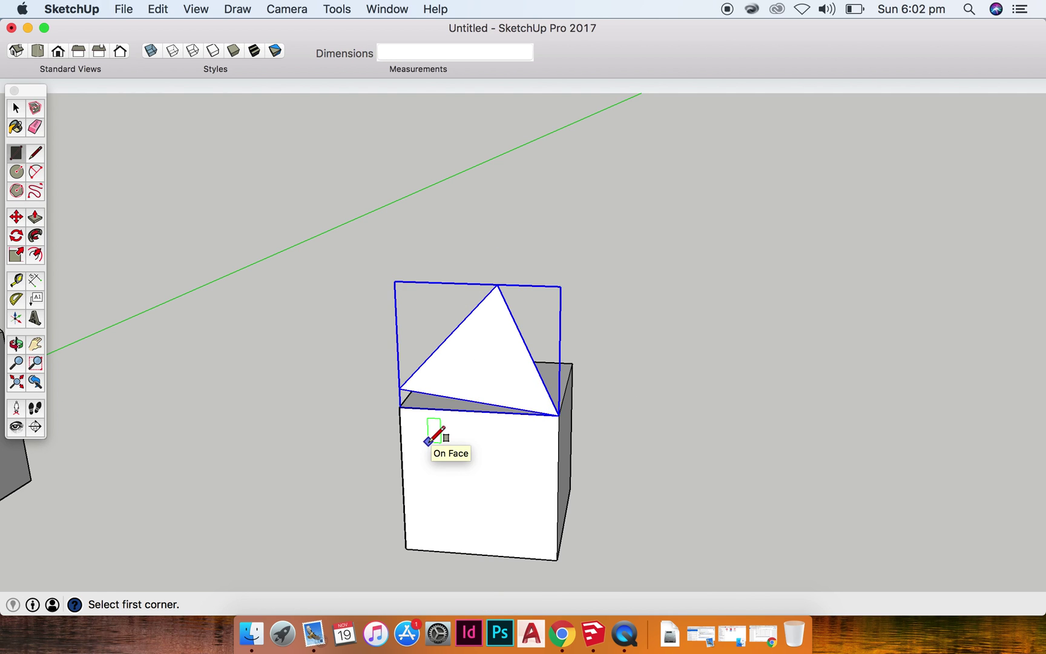
key("q")
scroll(429, 442, "up", 4)
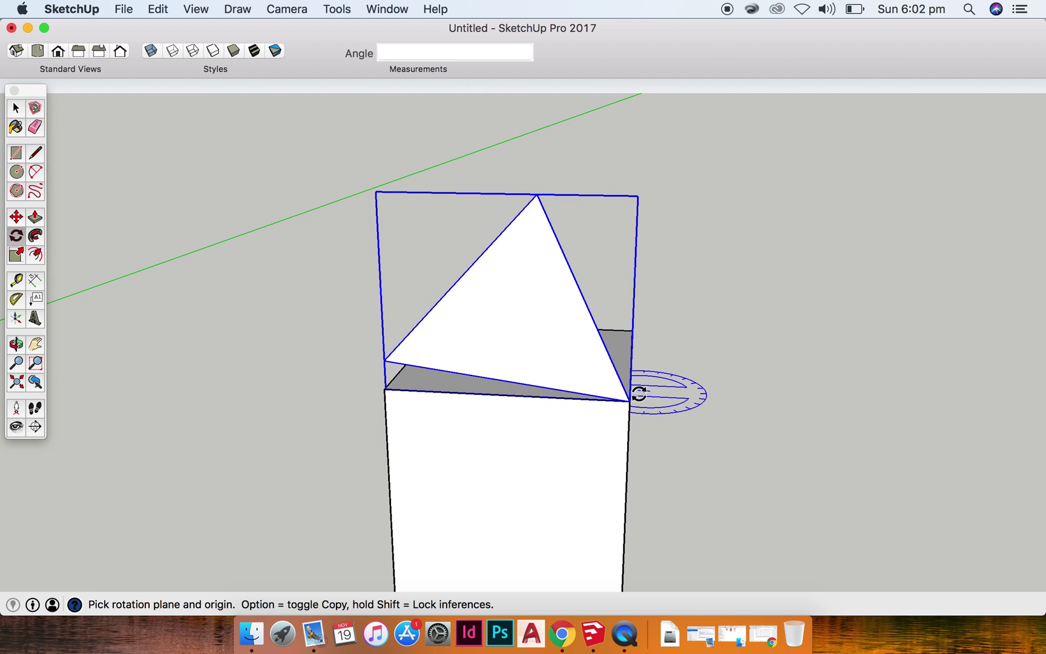
left_click(628, 401)
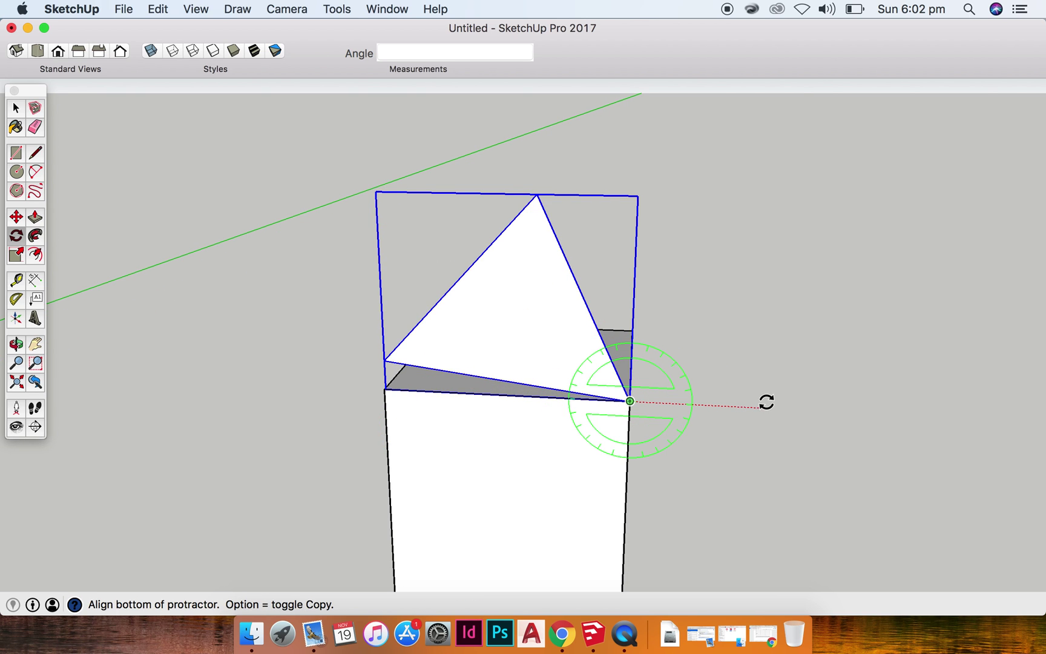
left_click(767, 402)
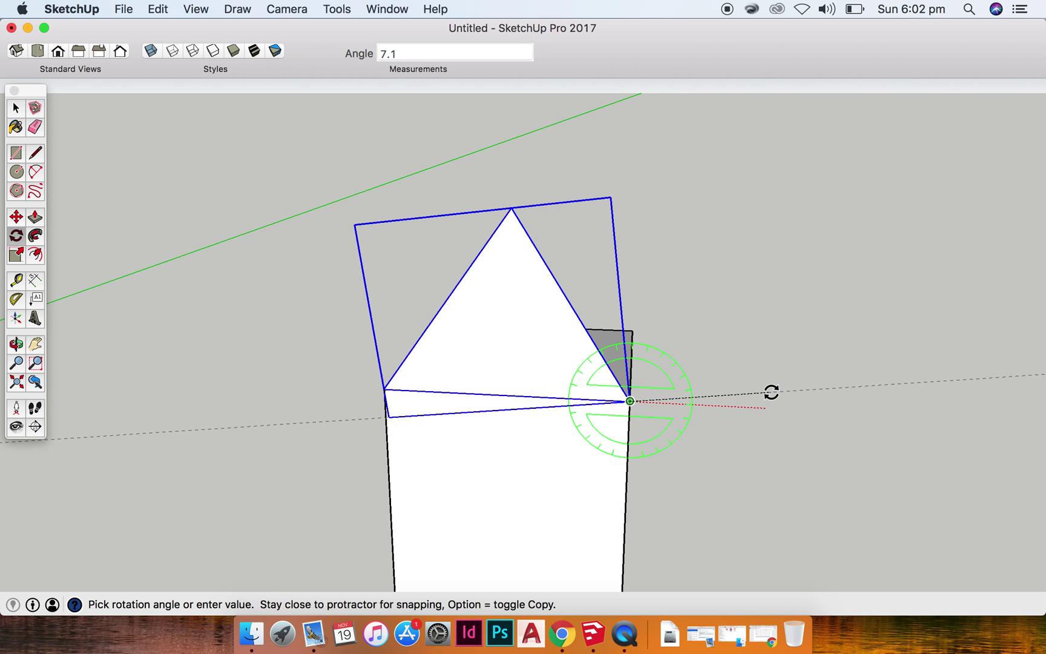
left_click(772, 393)
key("space")
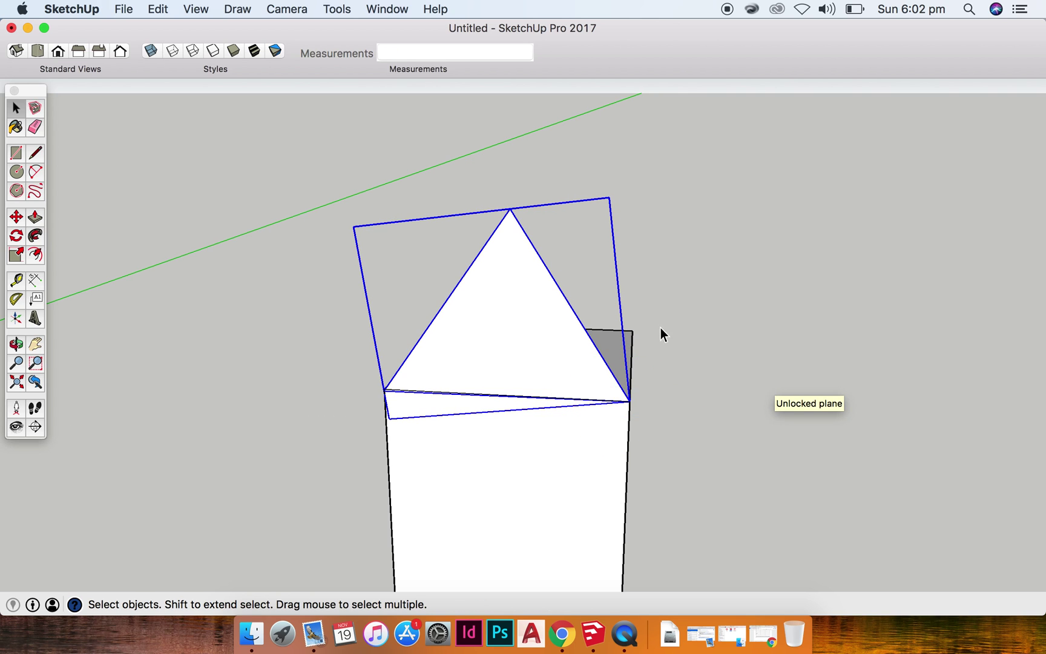
left_click(674, 356)
- Push/pull the triangle face 994mm inside its group into a prism roof spanning the box
middle_click_drag(674, 356, 356, 427)
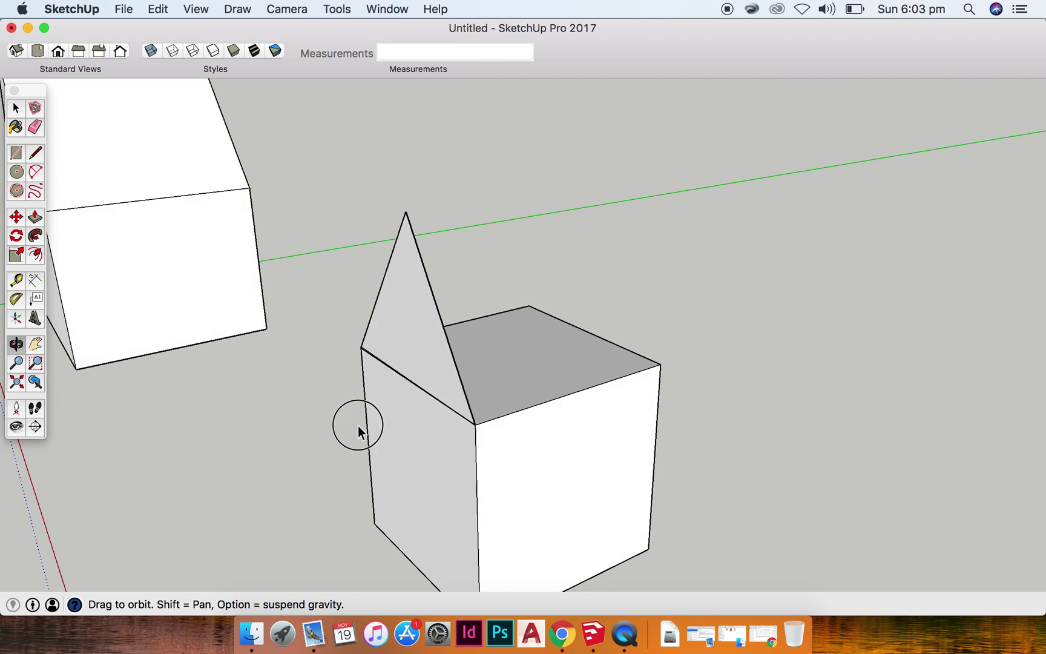
double_click(411, 357)
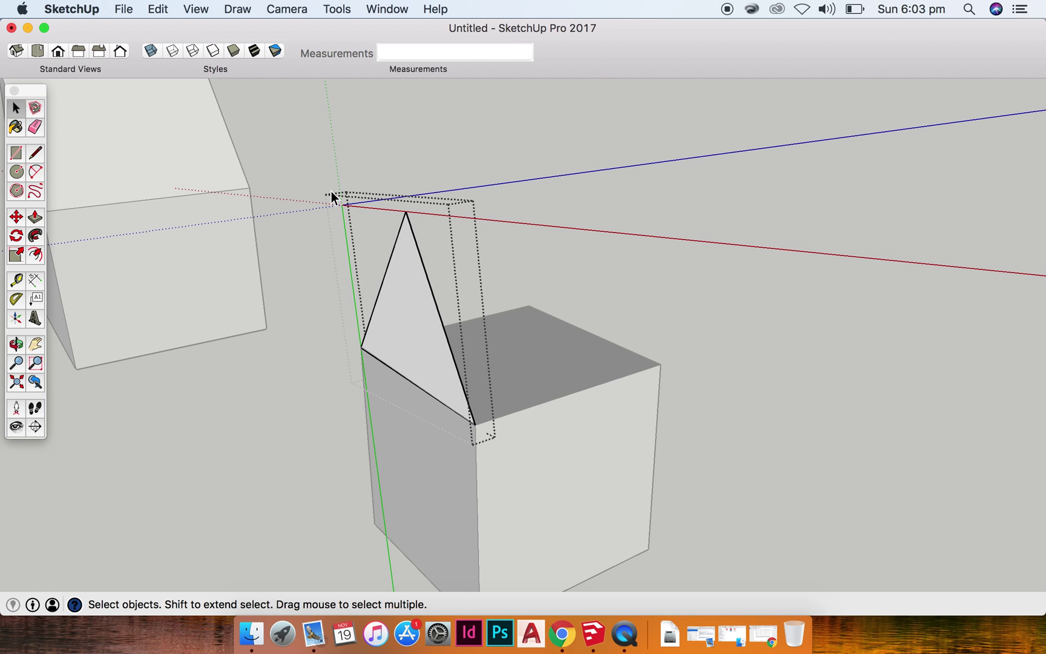
key("p")
left_click(383, 341)
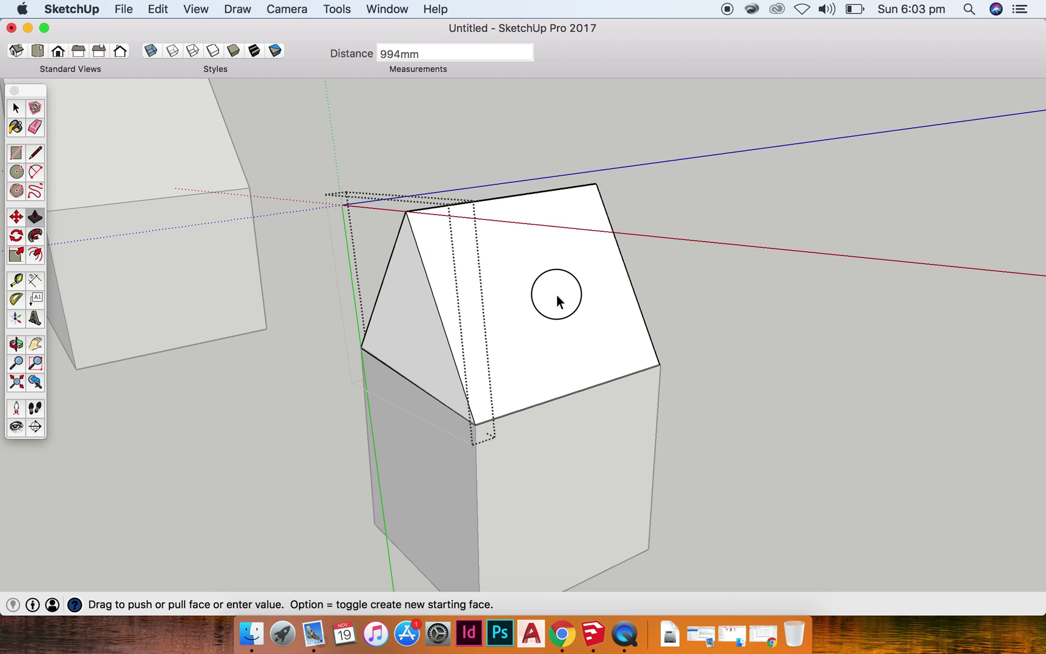
left_click(557, 296)
key("space")
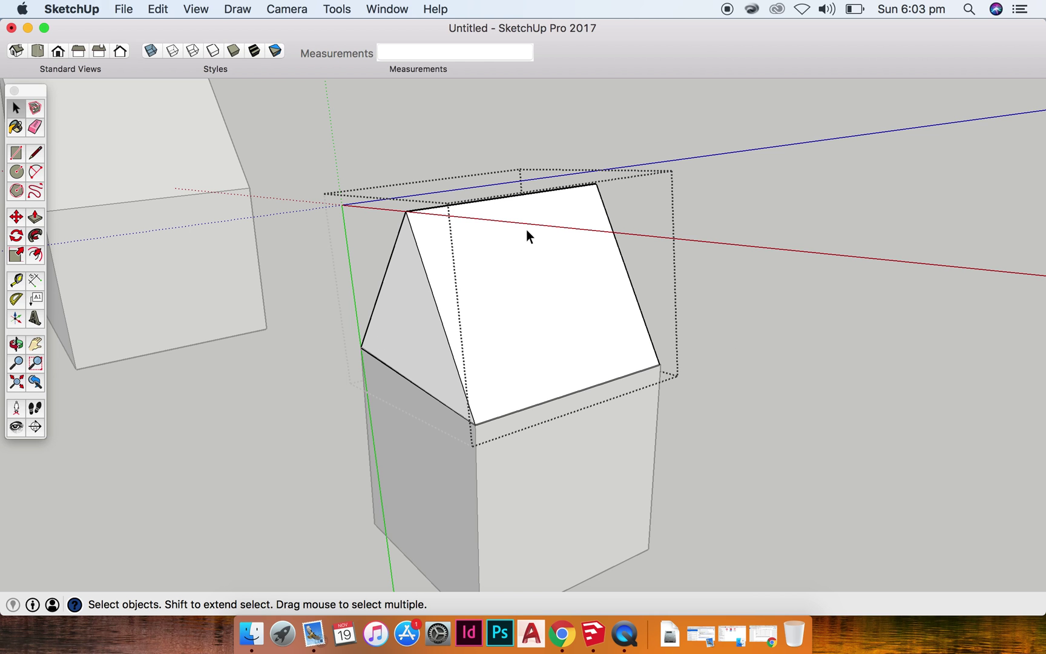
left_click(836, 344)
scroll(553, 256, "down", 5)
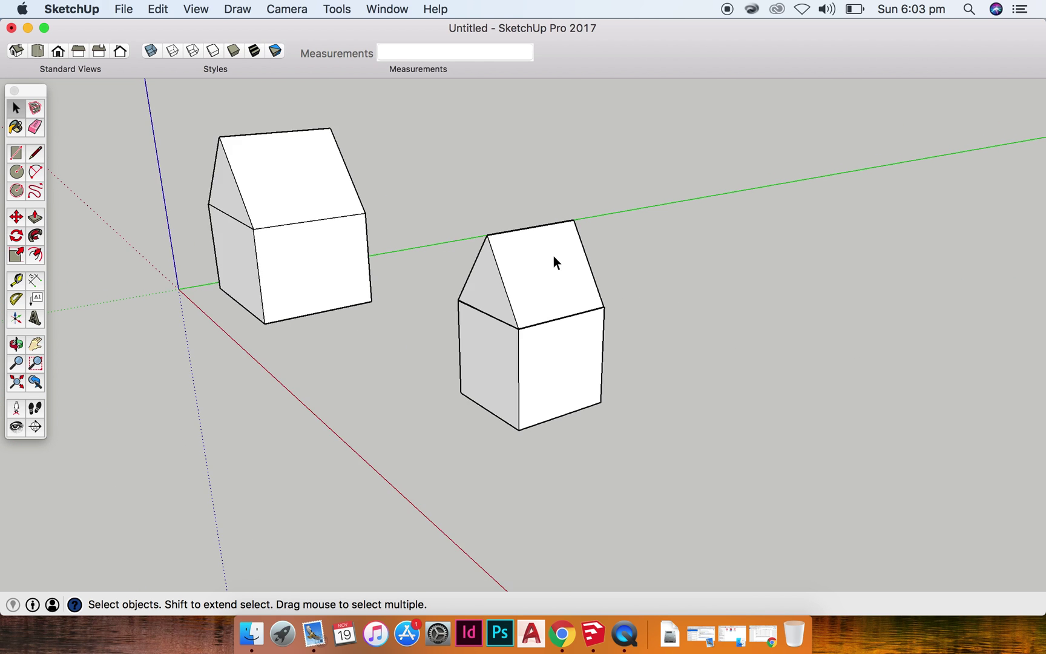
key("o")
left_click_drag(554, 256, 416, 346)
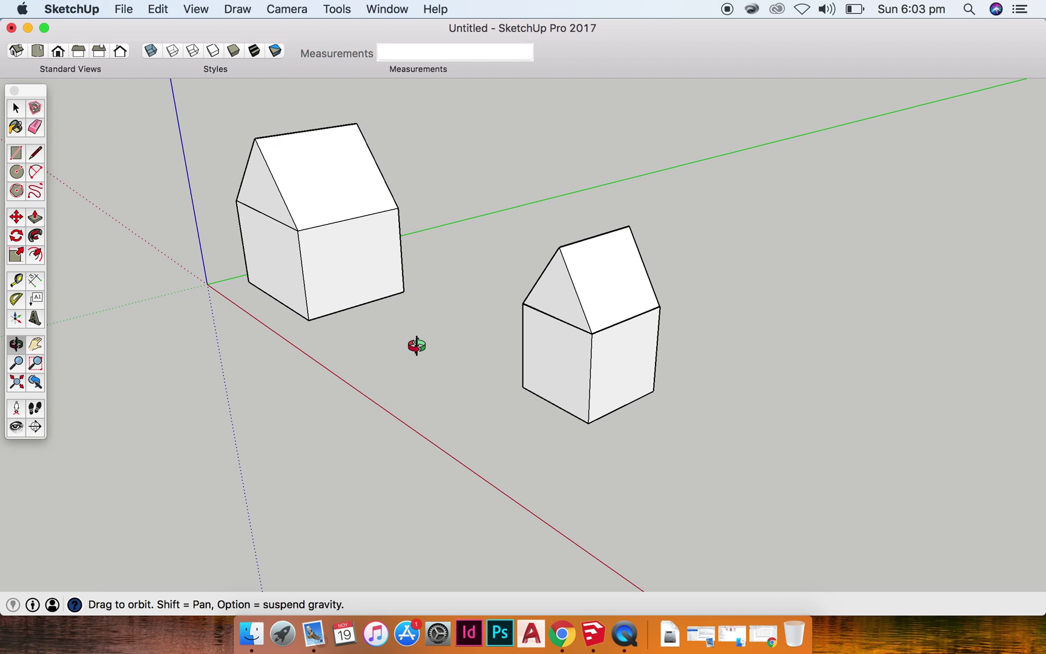
key("b")
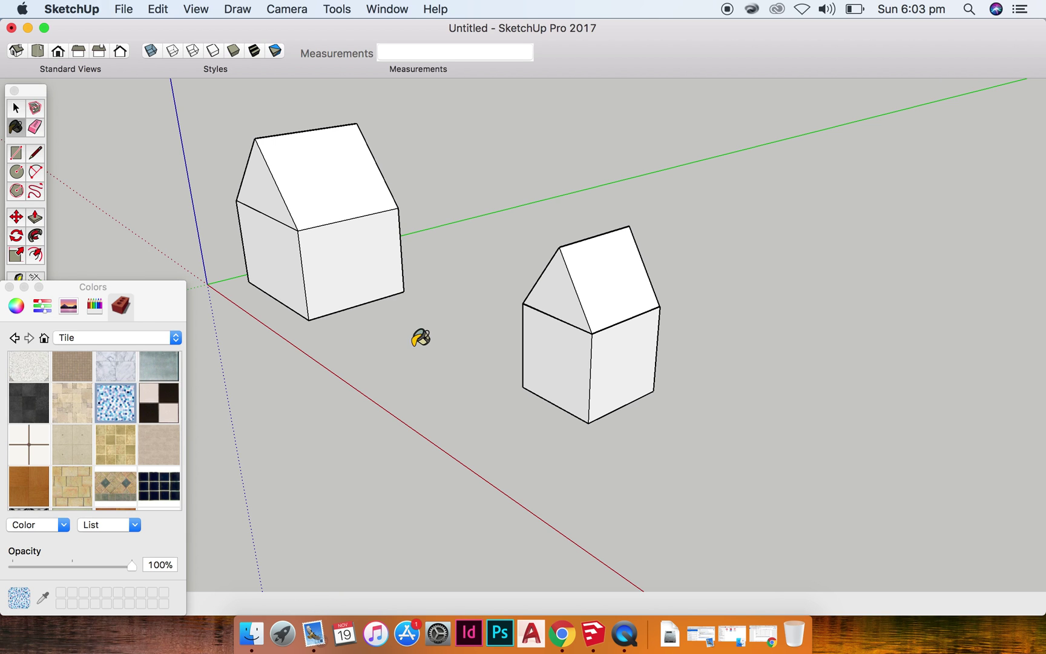
- Paint the left house's walls Turquoise and the right house's roof Eggplant from Crayons
left_click(94, 306)
left_click(103, 453)
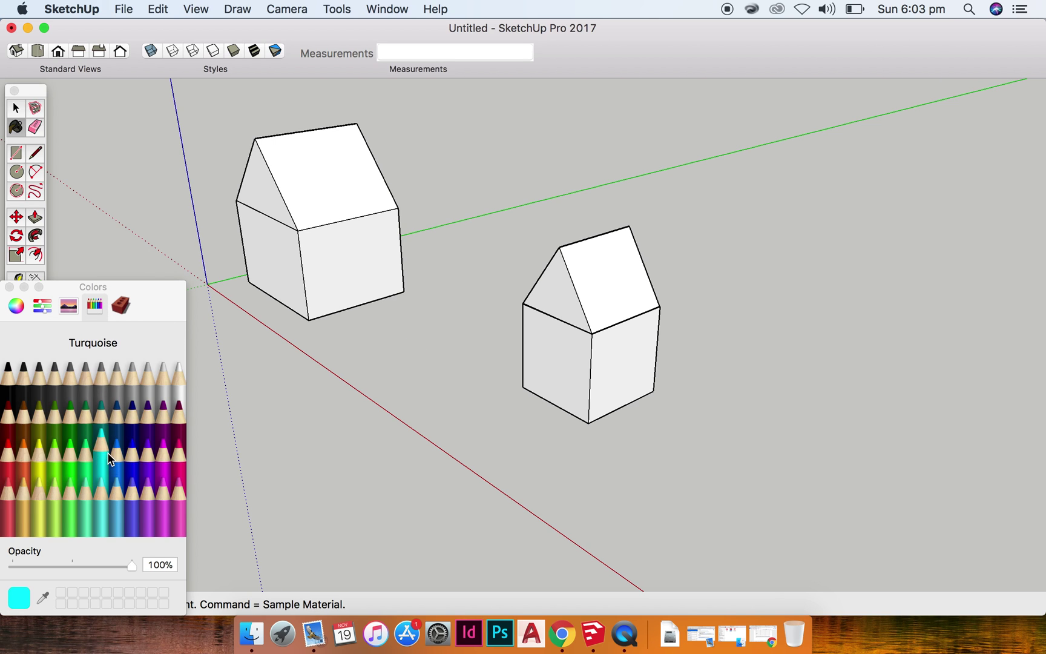
left_click(348, 260)
left_click(290, 263)
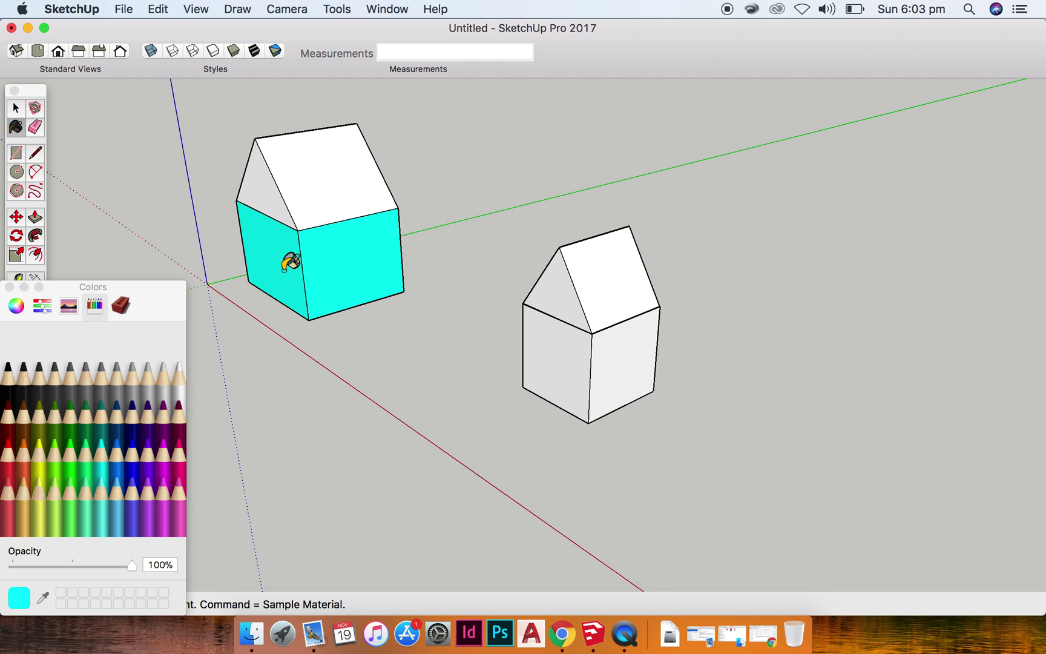
left_click(148, 415)
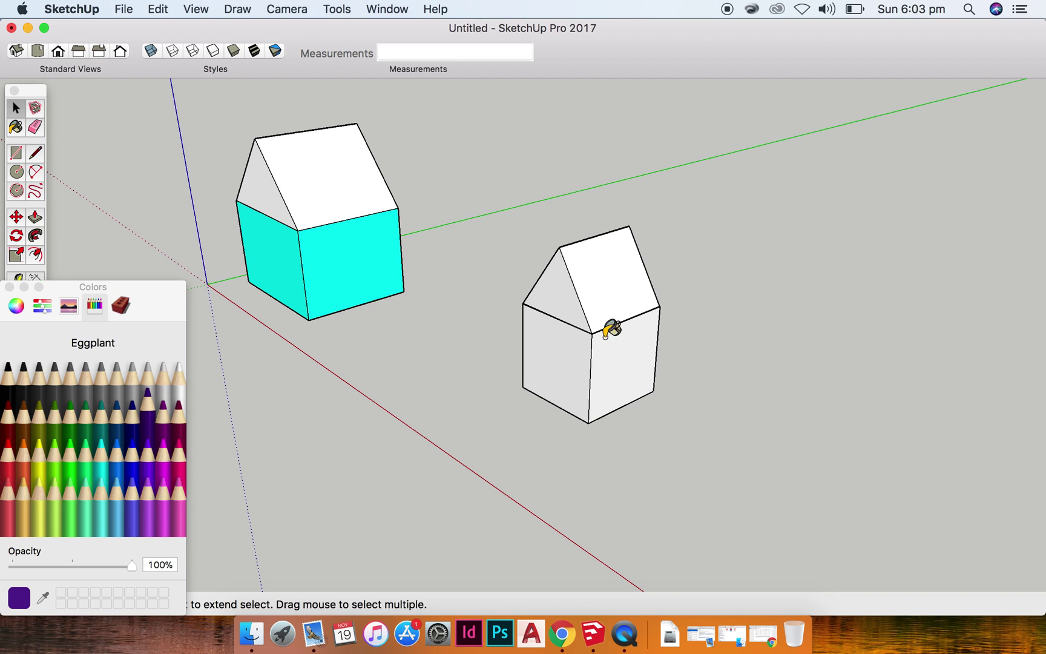
left_click(618, 291)
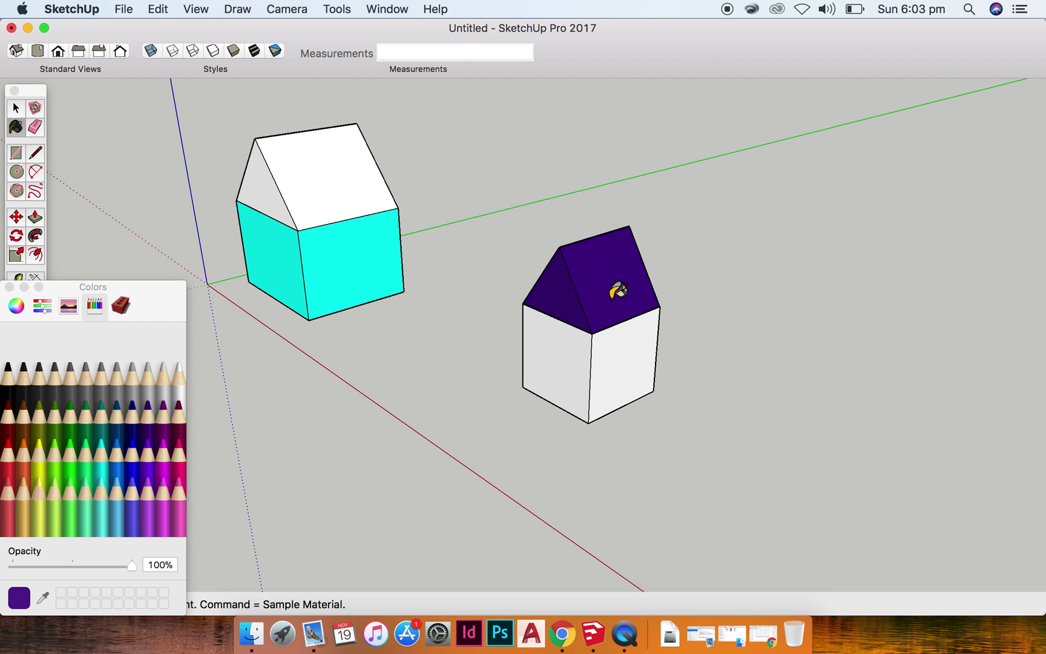
- Paint both left-house roof faces green and the right house's walls Silver
left_click(68, 424)
left_click(305, 156)
left_click(267, 169)
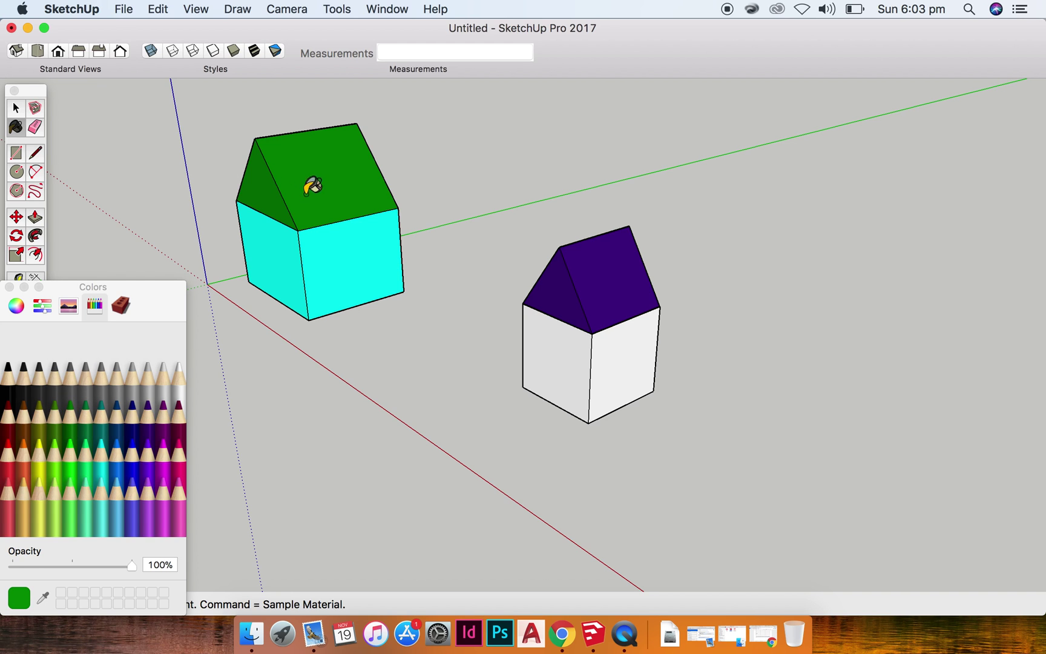
left_click(147, 393)
left_click(572, 366)
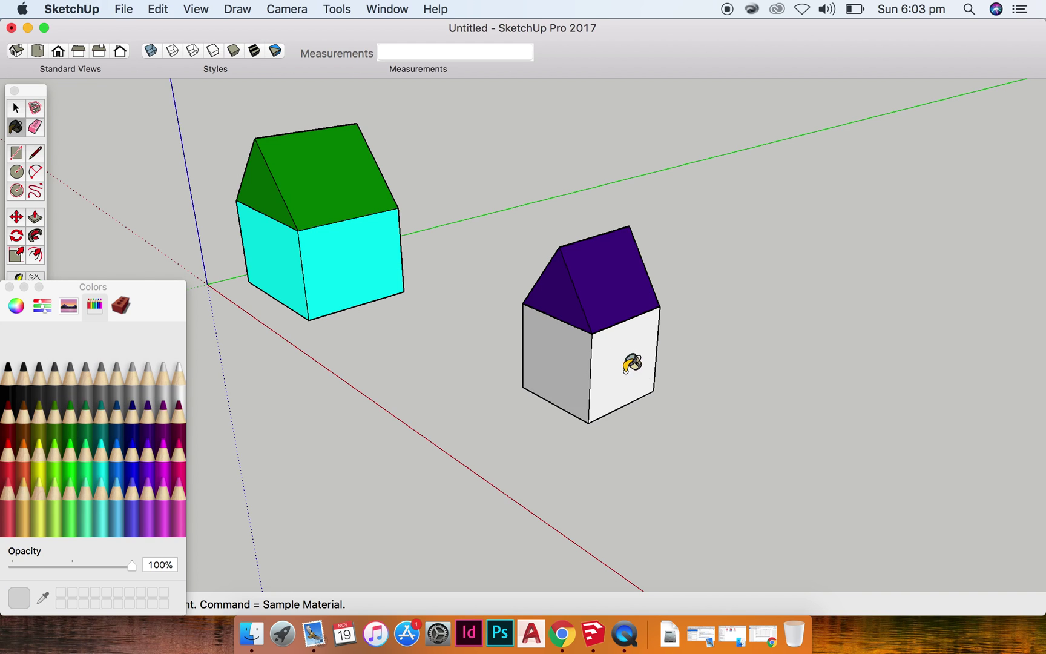
left_click(628, 368)
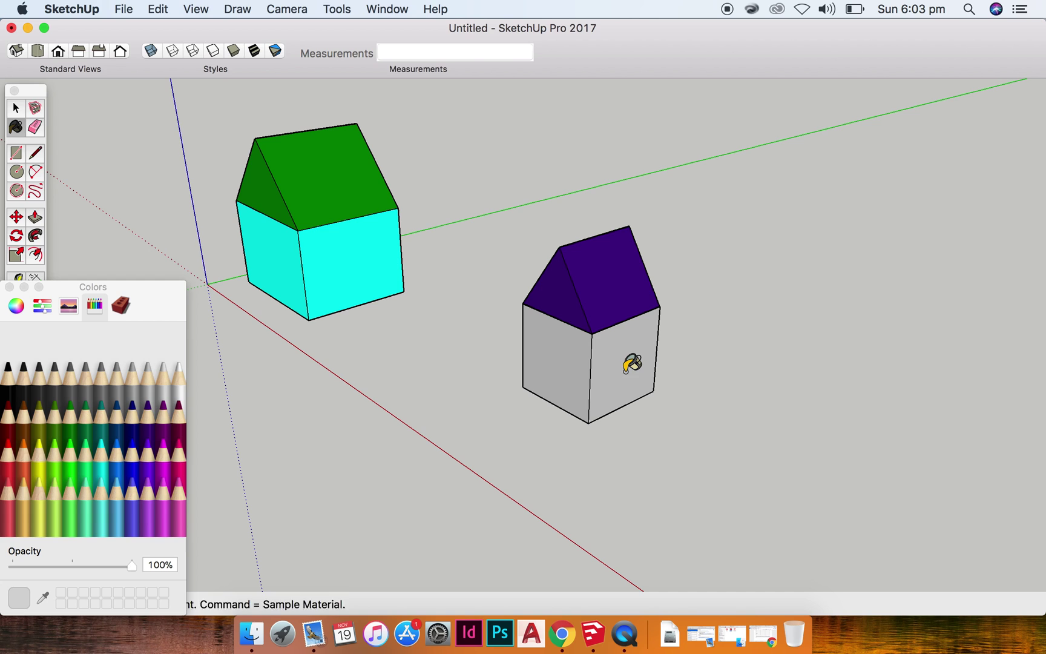
left_click(12, 287)
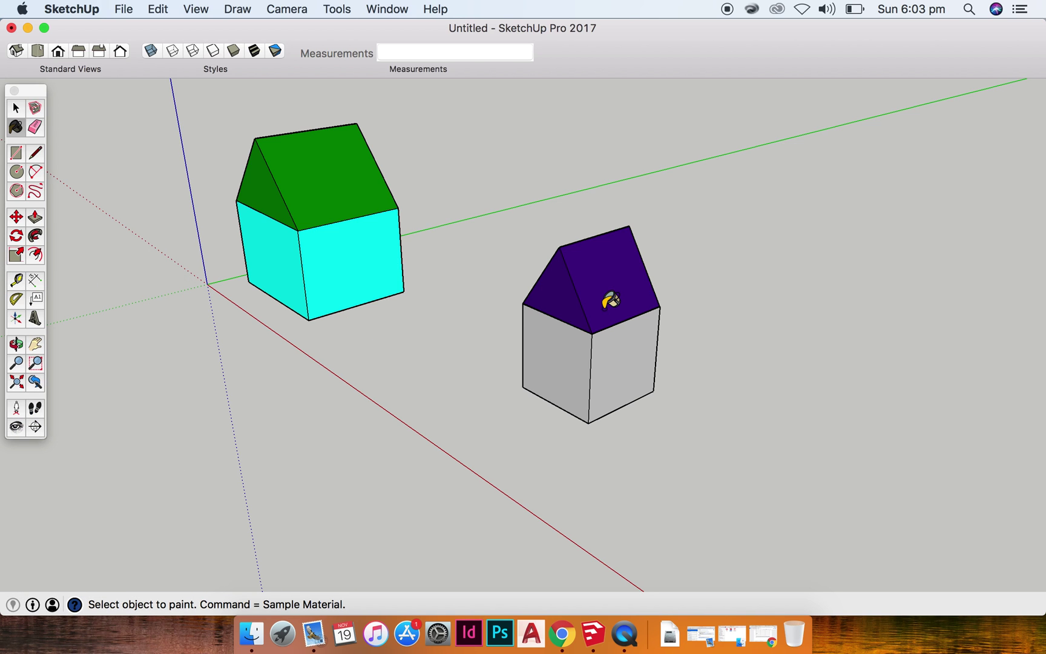